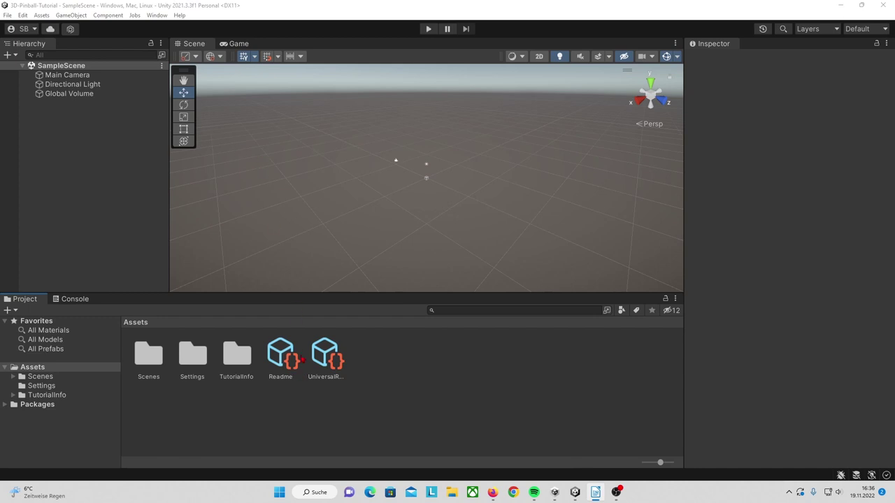
Show the URP Empty Template Readme in the Inspector and follow its forums link.
left_click(301, 359)
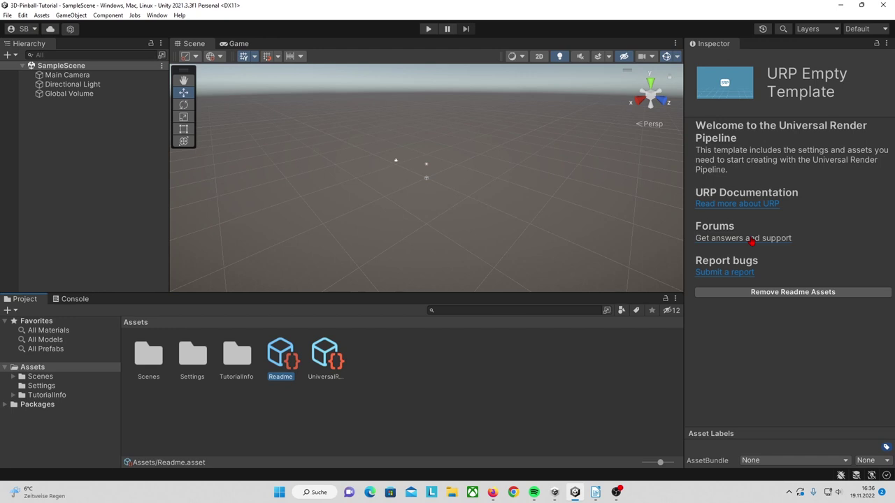
left_click(752, 238)
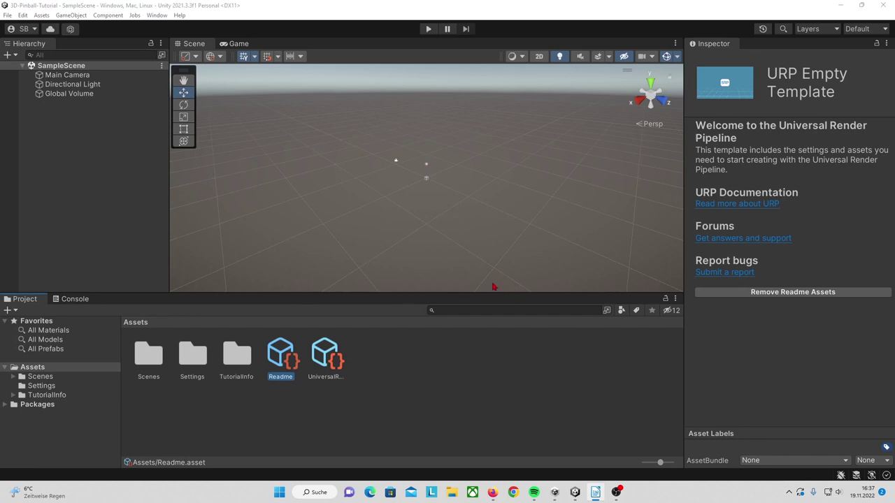
Rename SampleScene in the Scenes folder to GameScene.
double_click(147, 363)
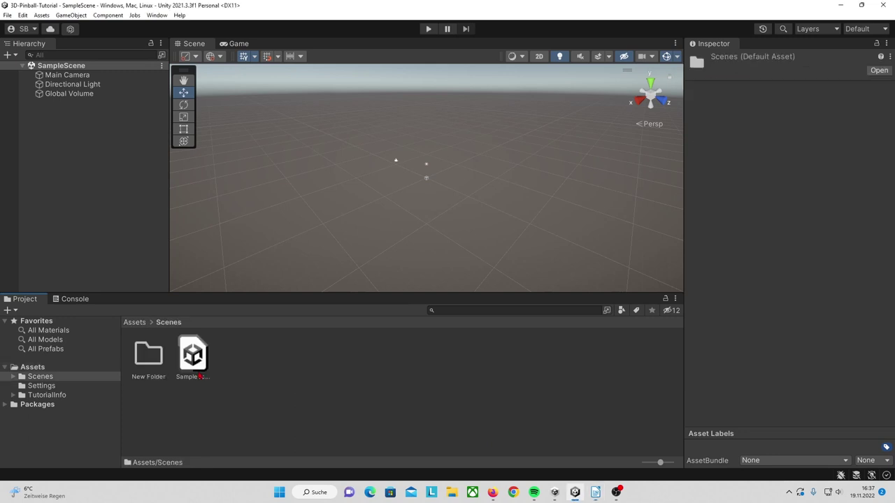
left_click(198, 378)
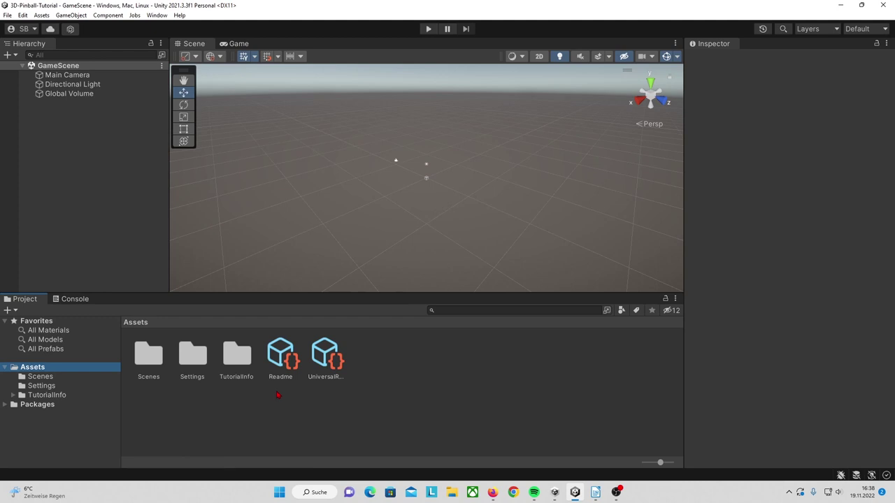
left_click(345, 407)
Create Animations, Materials, Models, PhysicsMaterials, Prefabs and Scripts folders under Assets.
right_click(345, 407)
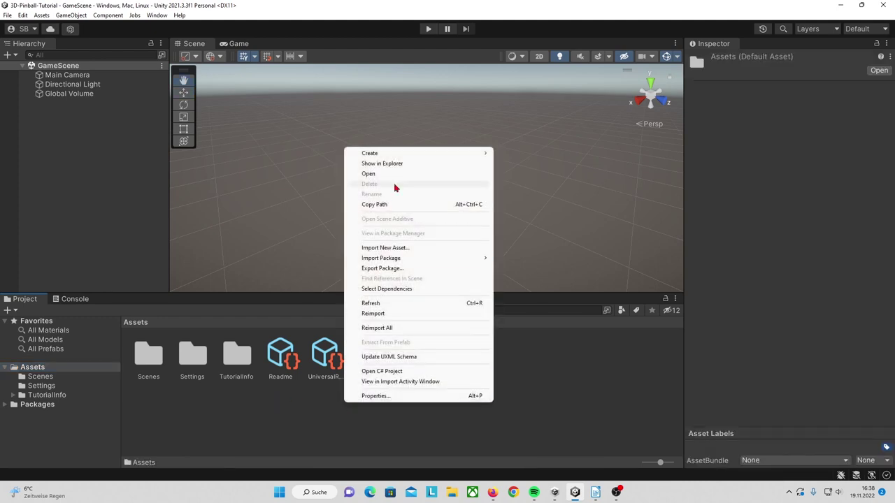
mouse_move(395, 153)
left_click(532, 21)
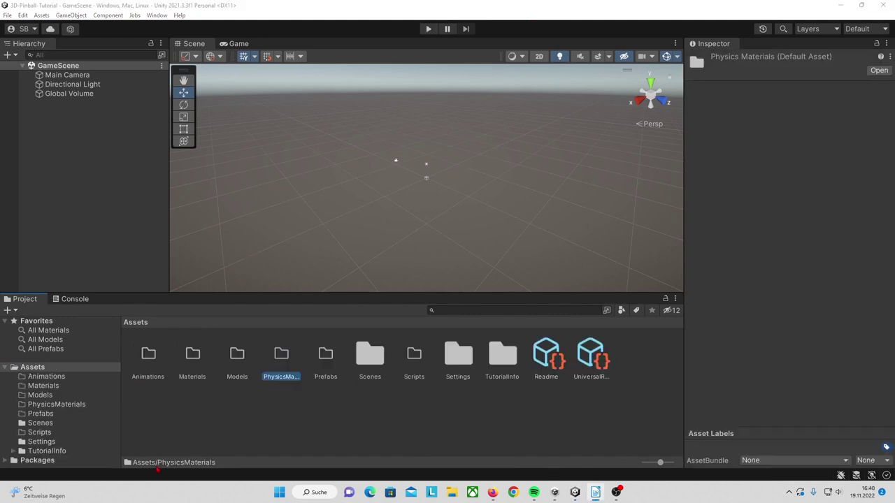
left_click(413, 360)
left_click(196, 362)
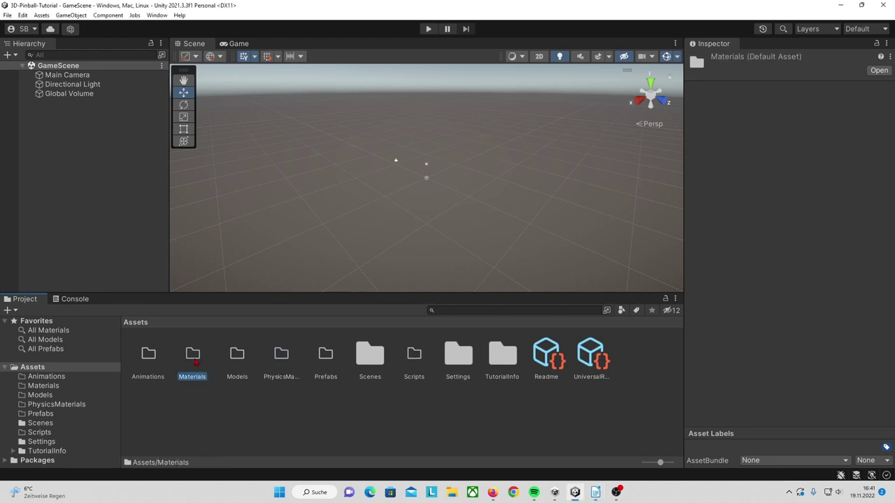
left_click(238, 360)
left_click(322, 357)
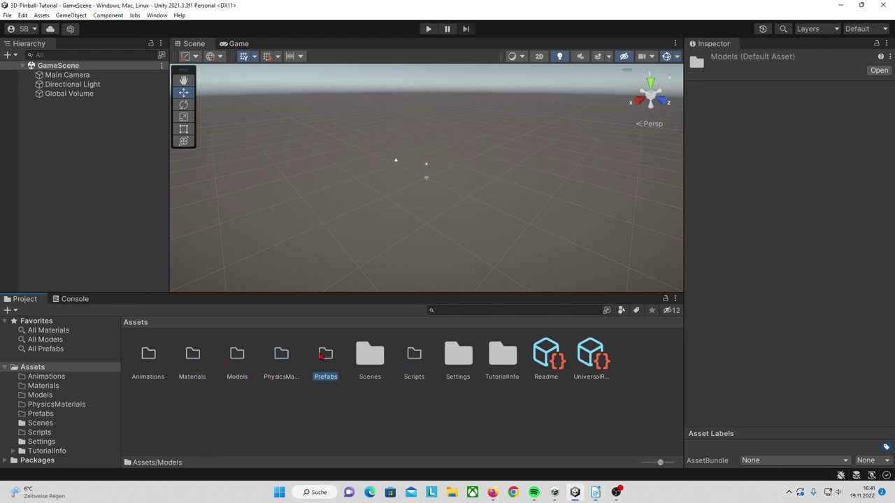
left_click(150, 362)
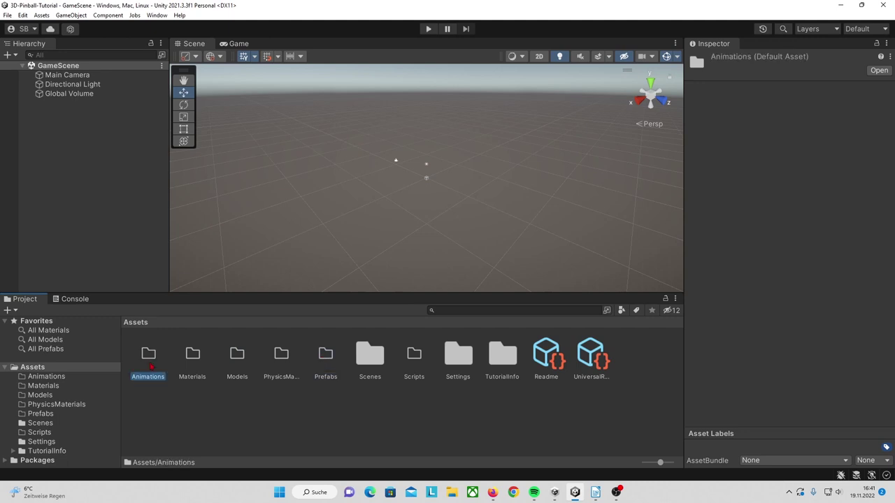
left_click(279, 360)
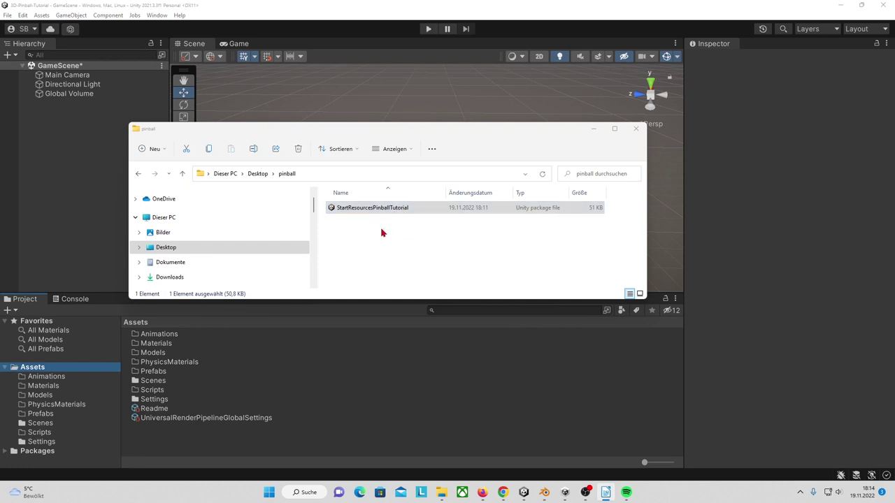
Import StartResourcesPinballTutorial and check its Bumper, Paddle and Pinballtable assets.
left_click(393, 207)
left_click_drag(392, 207, 103, 372)
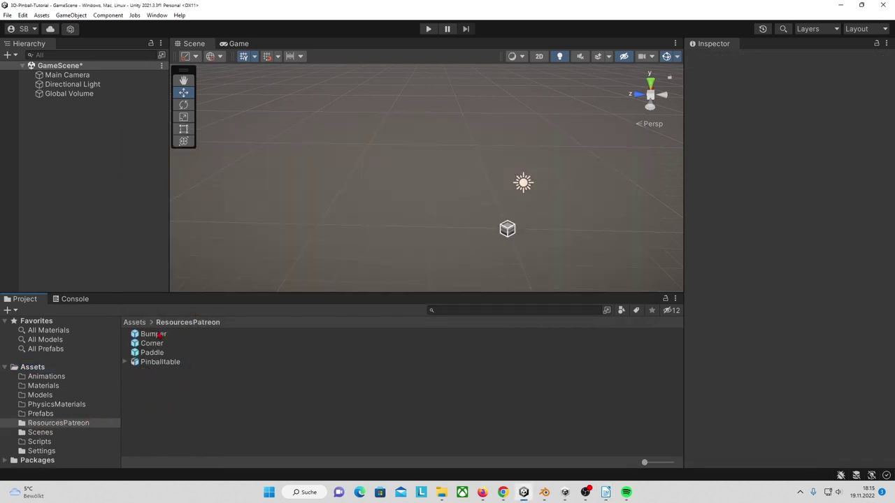
left_click(154, 336)
left_click(153, 354)
left_click(154, 336)
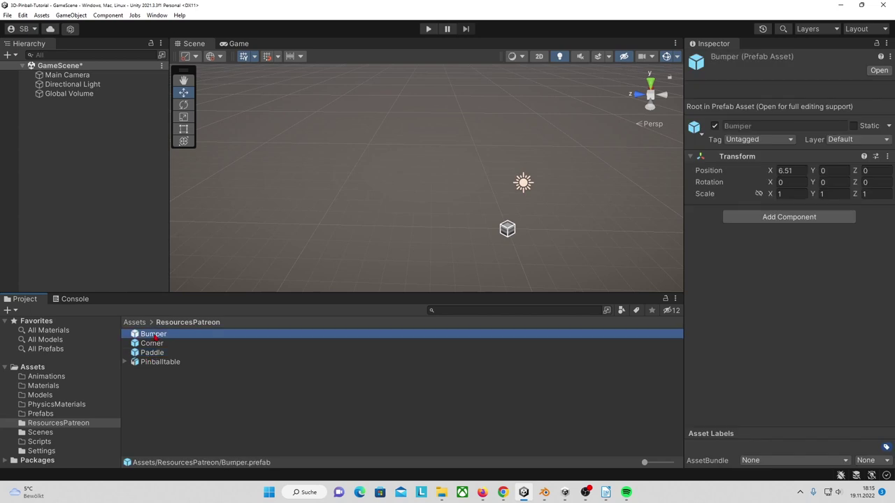
left_click(158, 363)
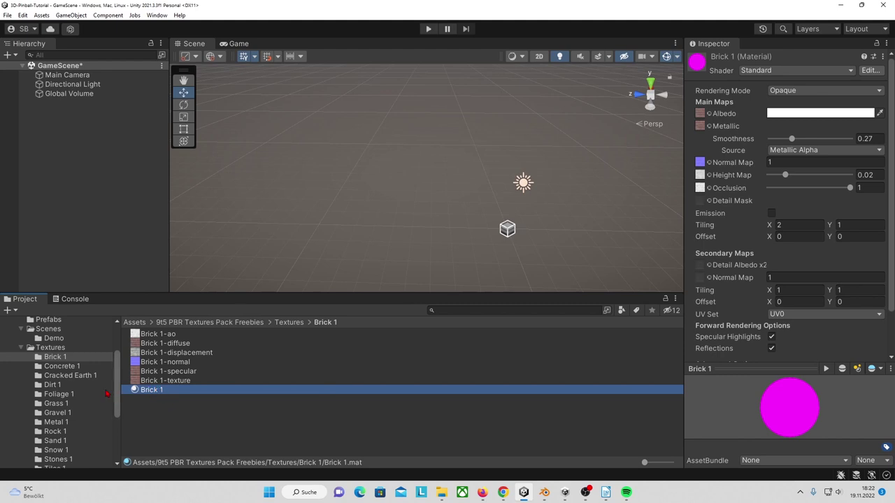
Filter the Project window to materials and select all 15 found materials.
left_click(62, 367)
left_click(621, 309)
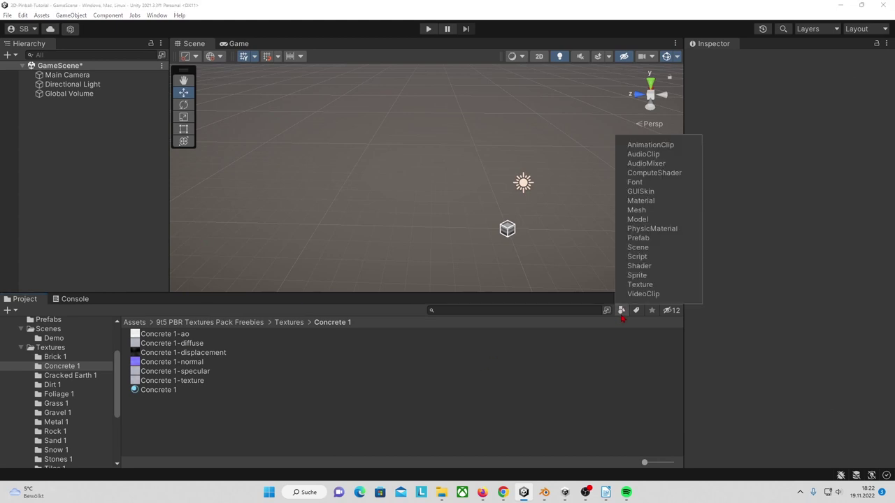
left_click(667, 202)
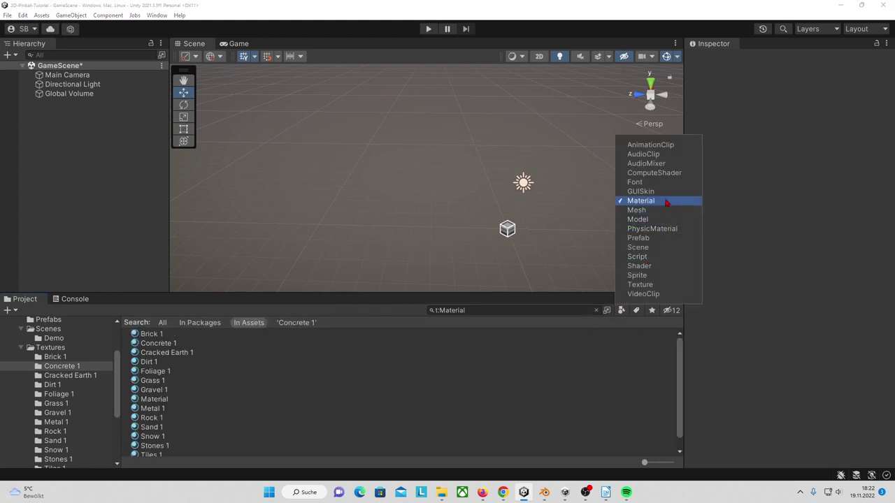
left_click(174, 335)
key("ctrl+a")
Convert the selected built-in materials to URP and place the Pinballtable in the scene.
left_click(22, 15)
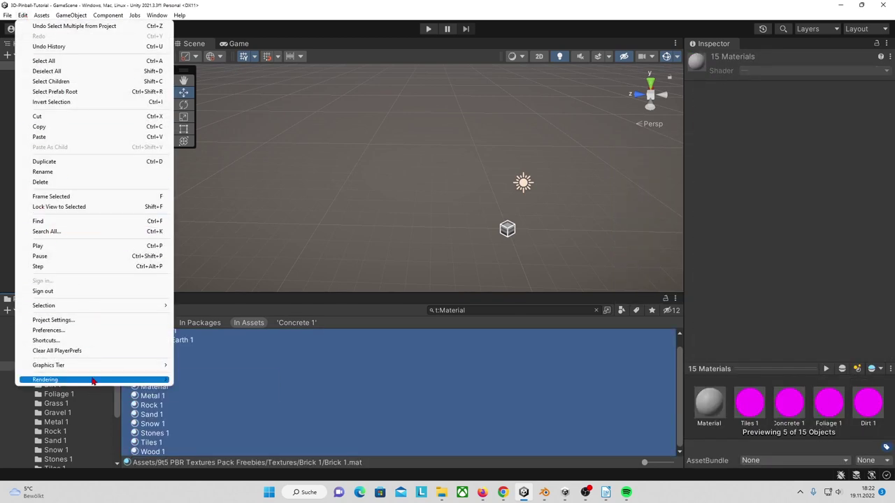
mouse_move(94, 381)
mouse_move(256, 380)
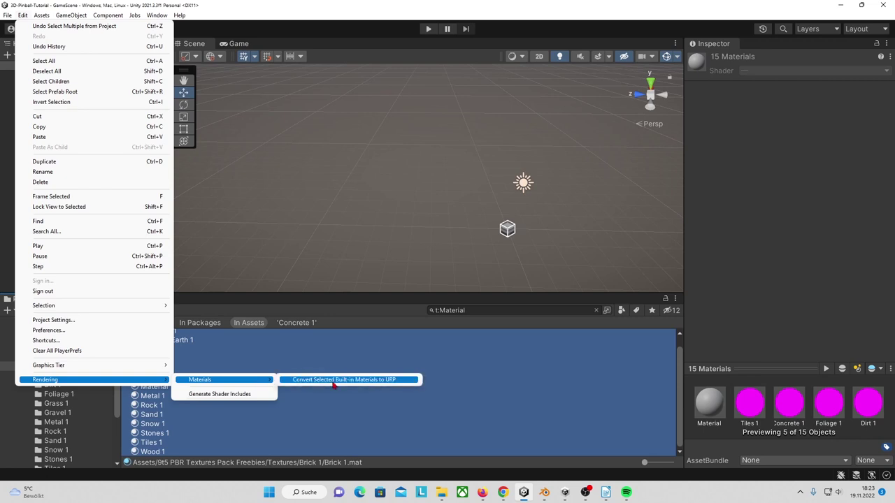
left_click(333, 380)
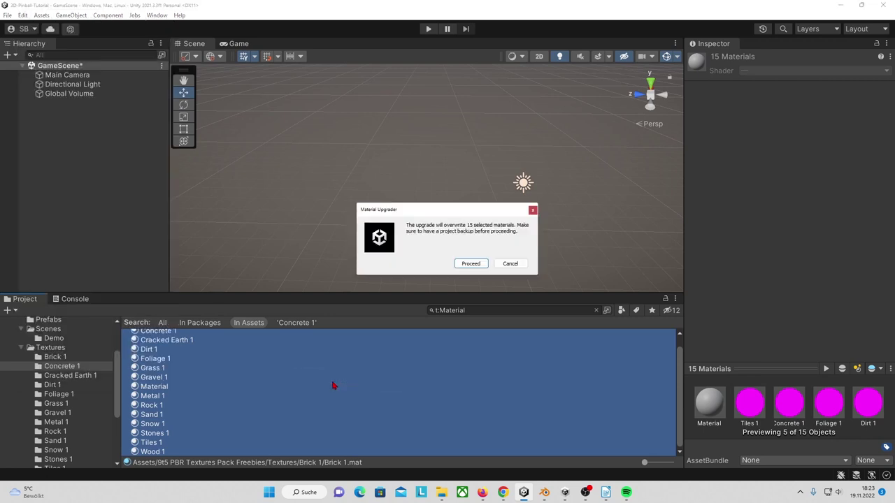
left_click(474, 265)
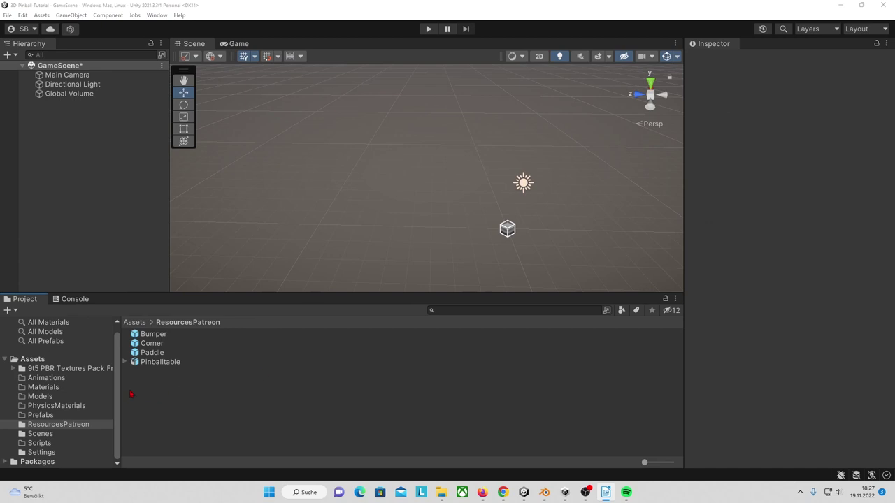
left_click_drag(165, 362, 447, 139)
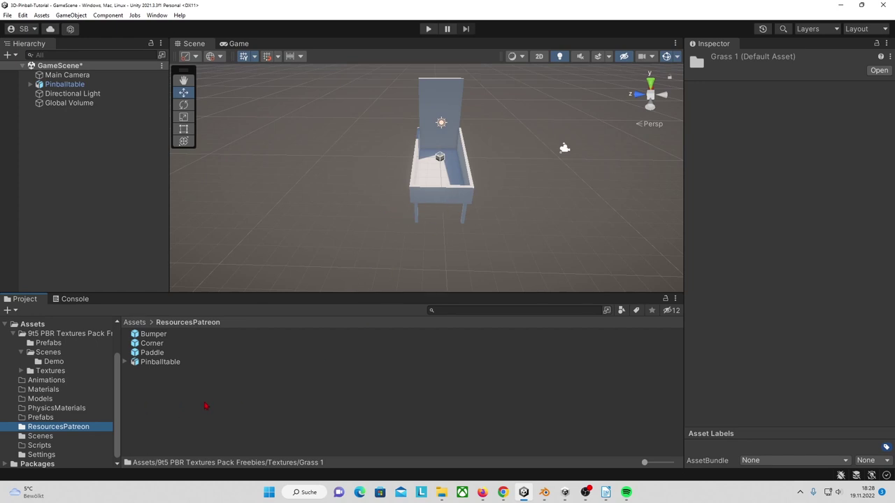
Add a 3D Plane under the Pinballtable as the floor.
left_click(69, 16)
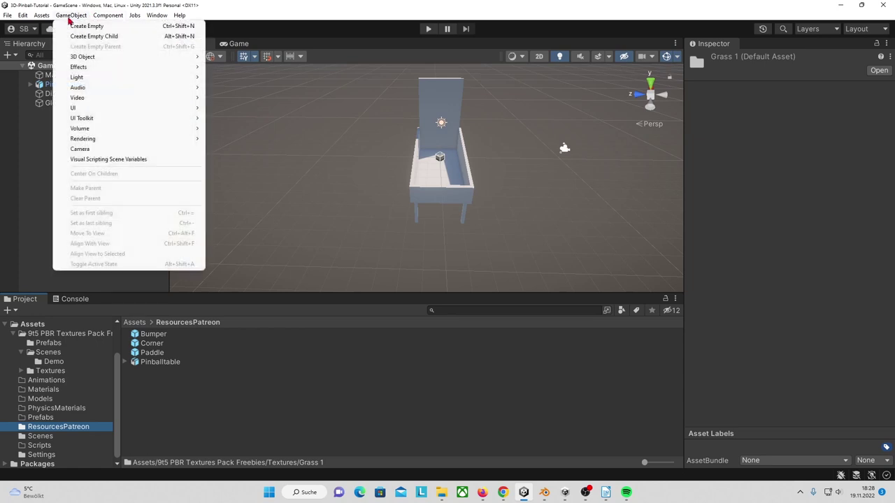
mouse_move(85, 59)
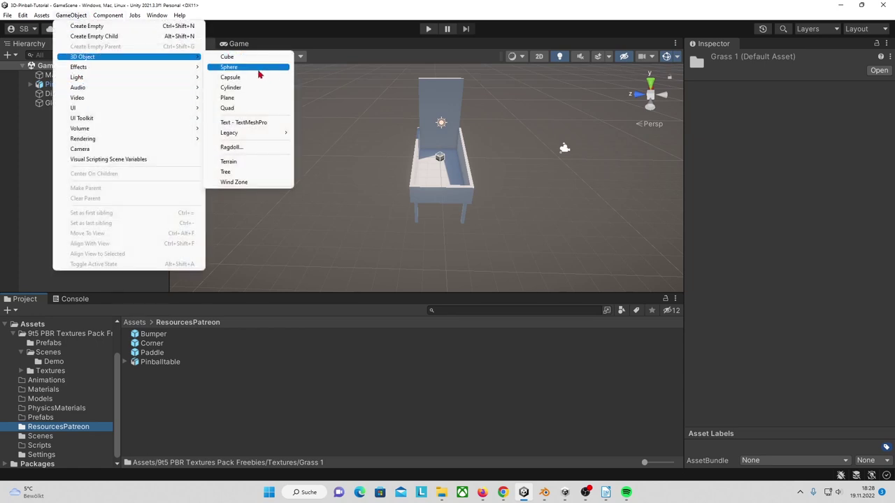
left_click(238, 98)
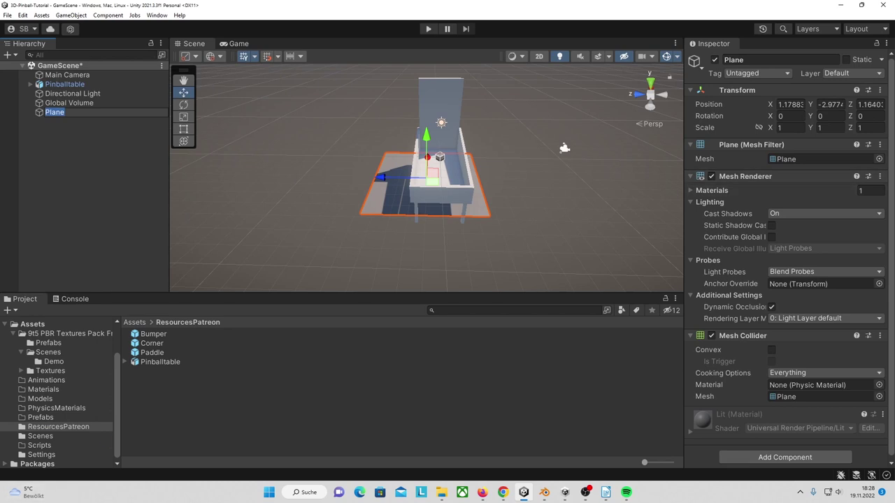
Add a Quad as the wall behind the table and begin scaling it.
left_click(65, 16)
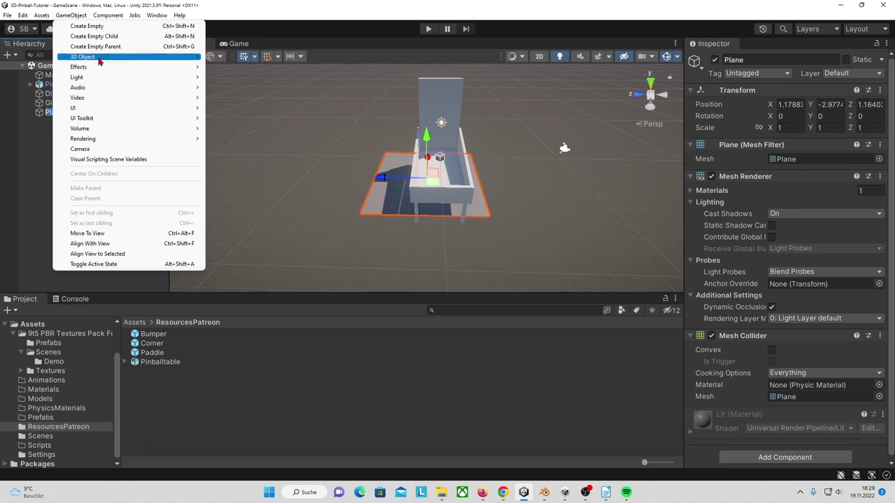
mouse_move(100, 61)
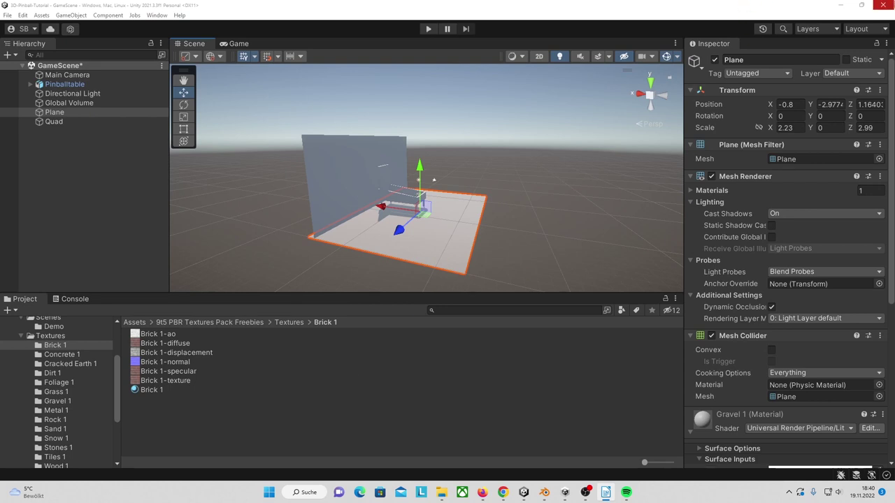
left_click(347, 189)
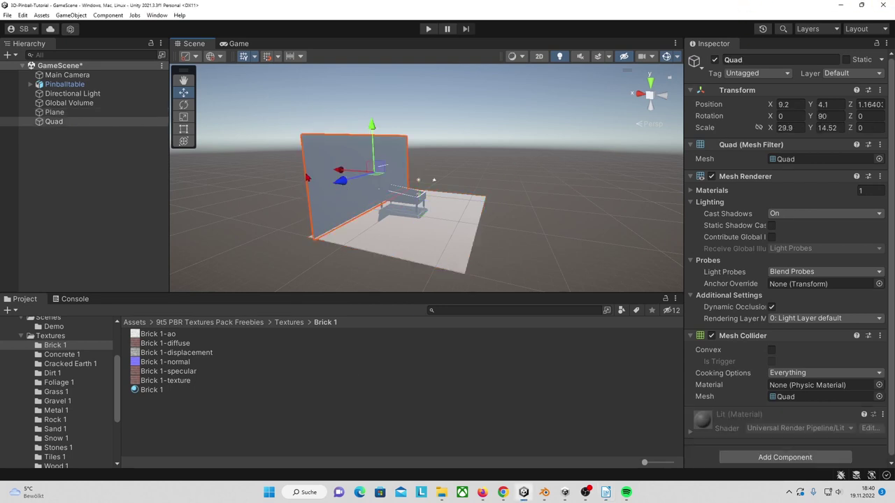
left_click(184, 117)
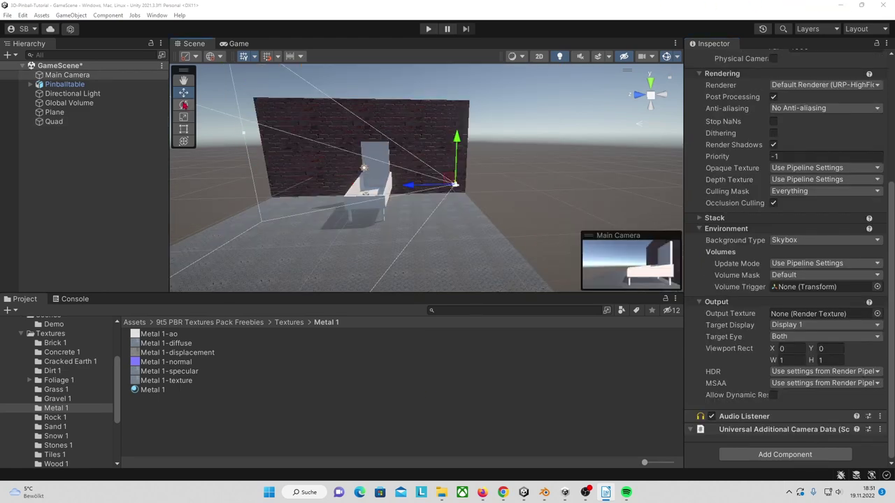
Turn the Main Camera toward the table, then play-test the scene and stop.
left_click(184, 105)
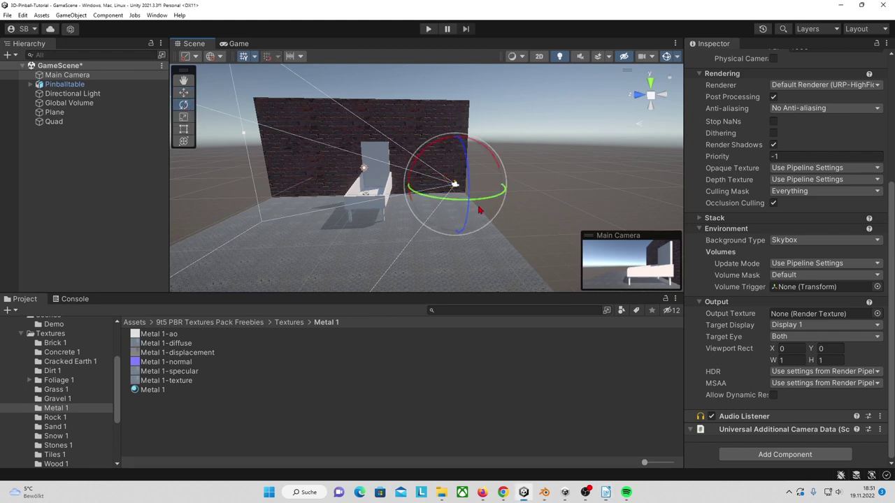
left_click_drag(480, 210, 419, 203)
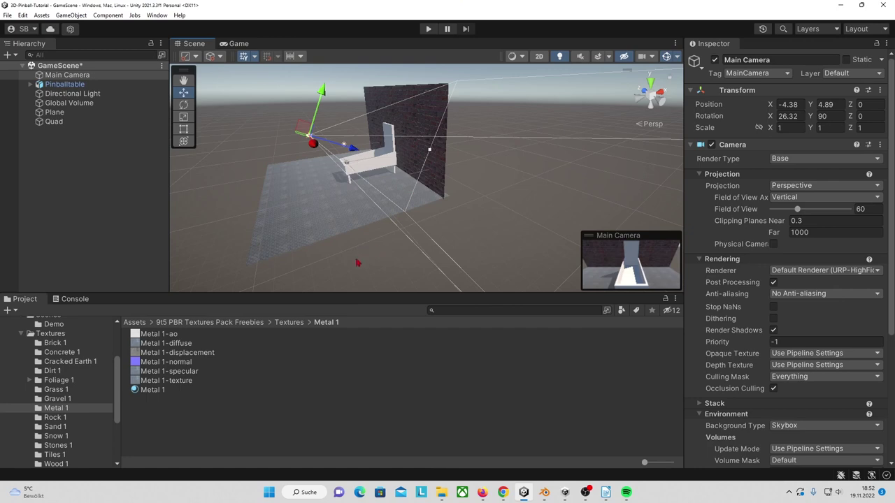
left_click(348, 225)
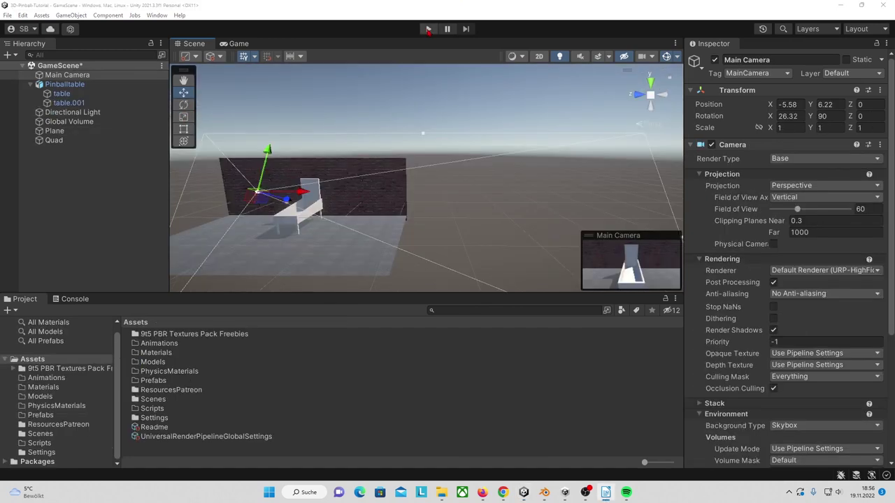
left_click(427, 29)
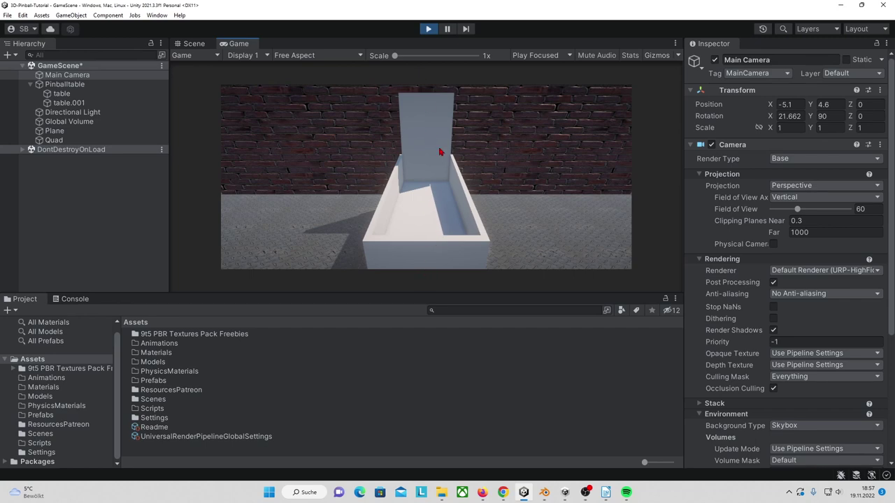
left_click(428, 28)
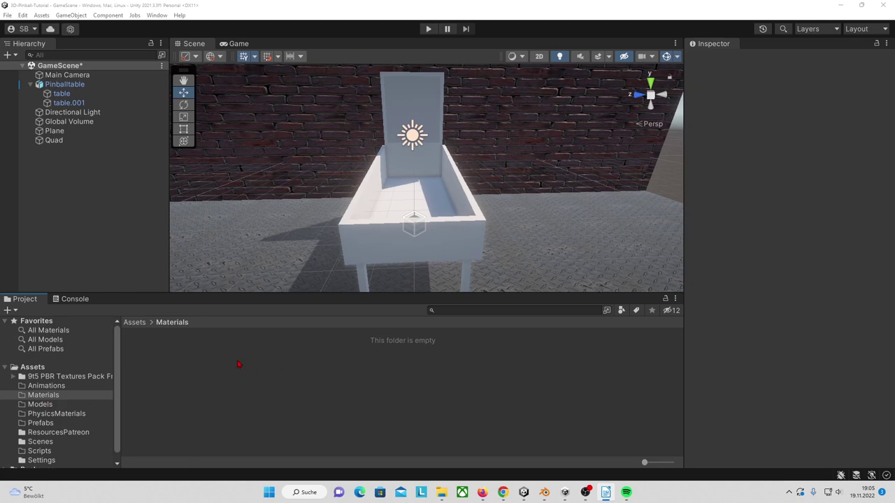
Create a new material named Brown in the Materials folder.
right_click(249, 363)
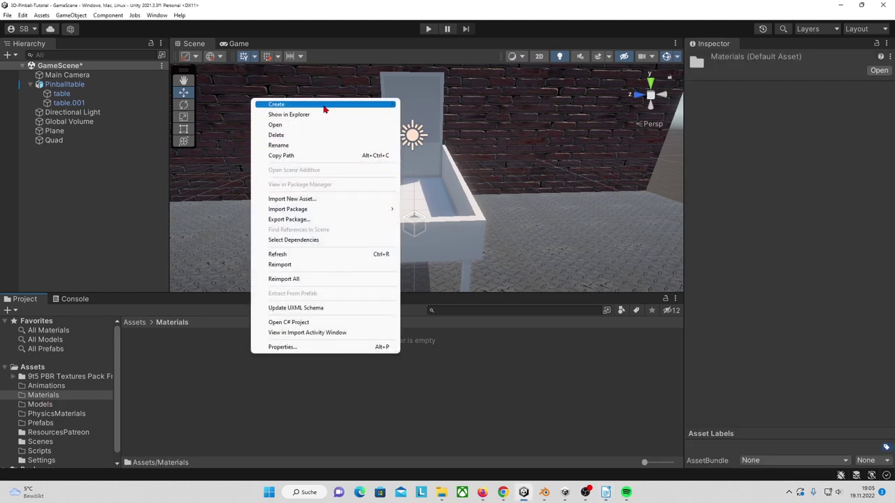
mouse_move(325, 107)
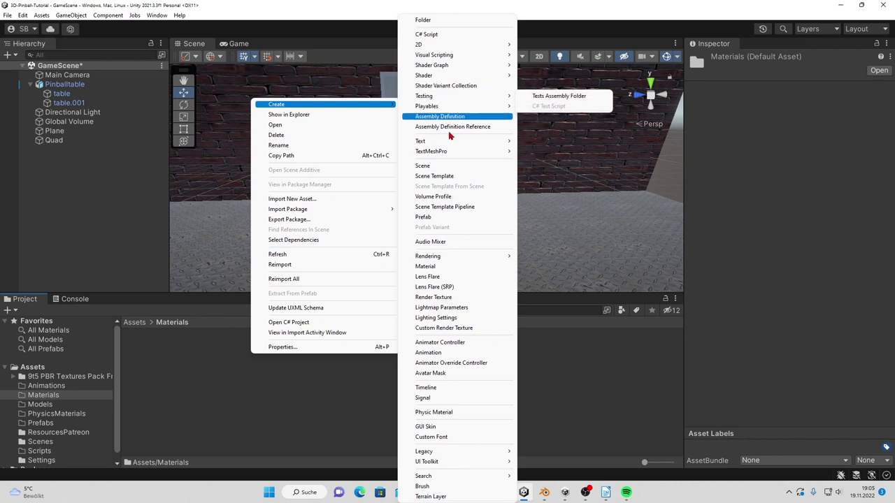
left_click(441, 268)
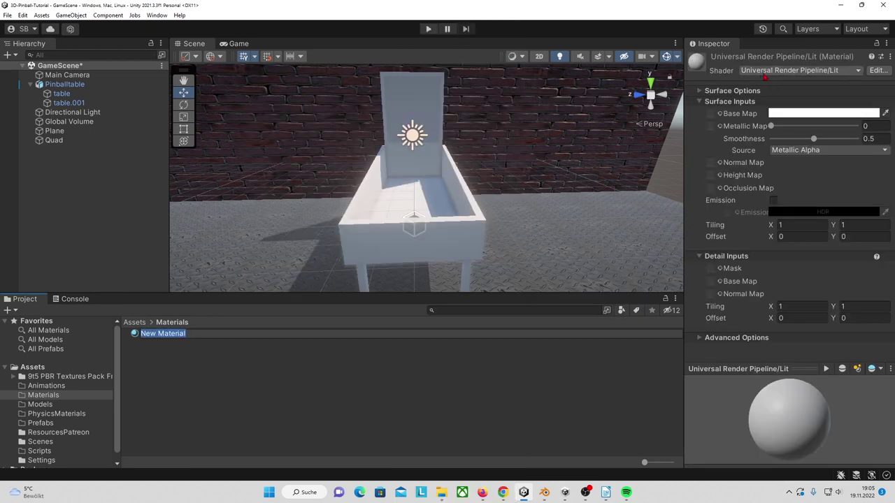
type("Brown")
key("Return")
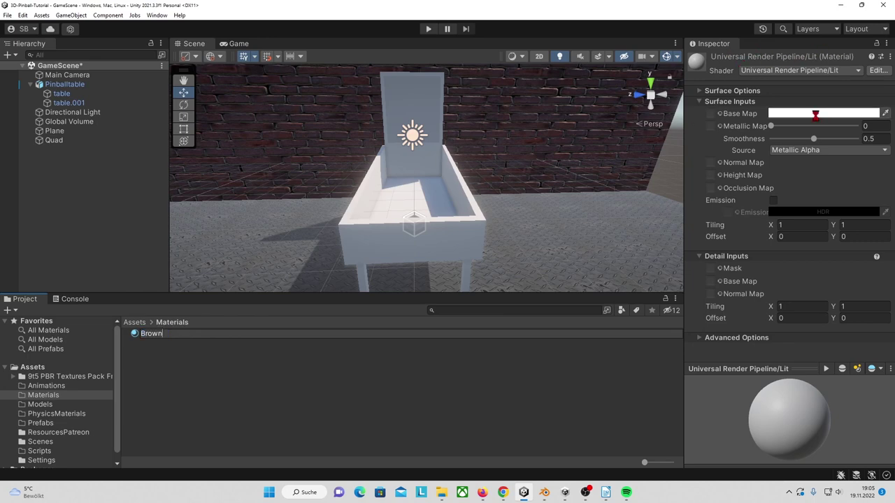
Give Brown a dark brown base colour and apply it to the pinball table.
left_click(816, 114)
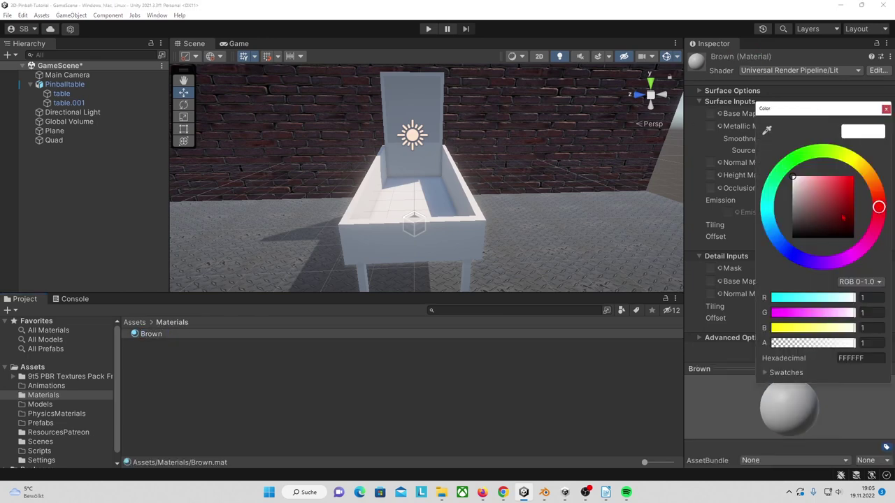
left_click_drag(843, 217, 827, 218)
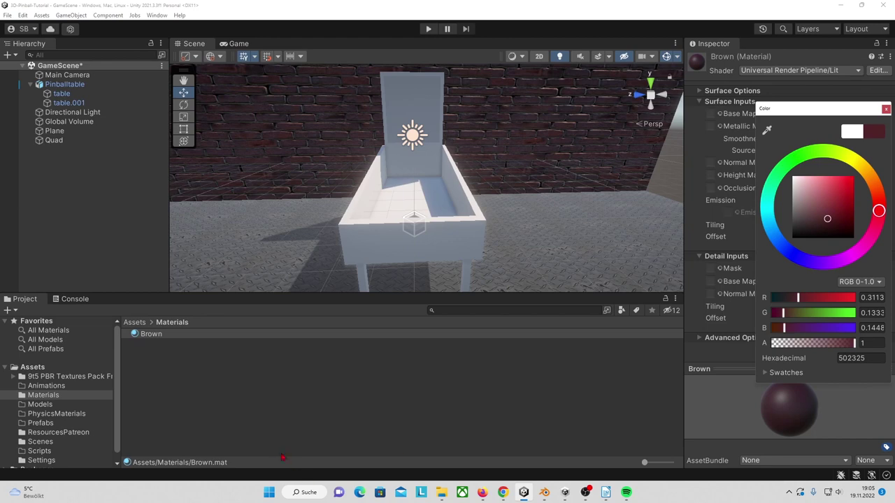
left_click(214, 407)
left_click_drag(162, 338, 389, 258)
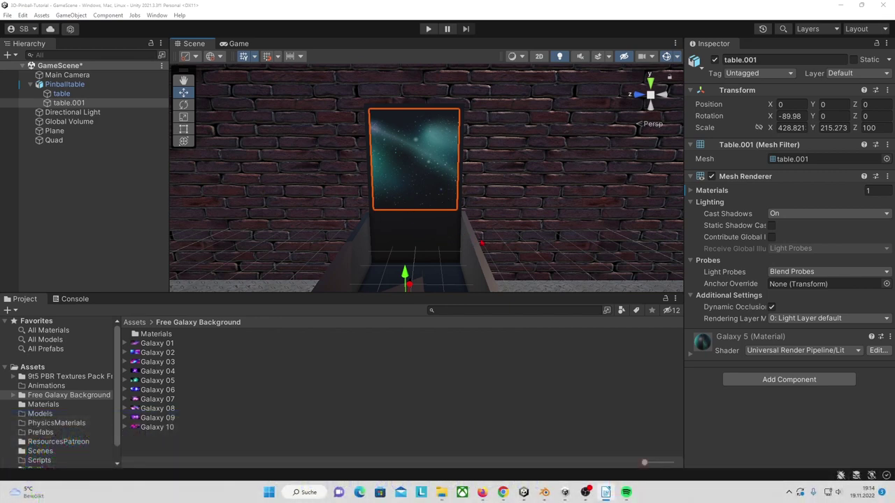
Add a Spot Light to the scene to light the table.
left_click(71, 16)
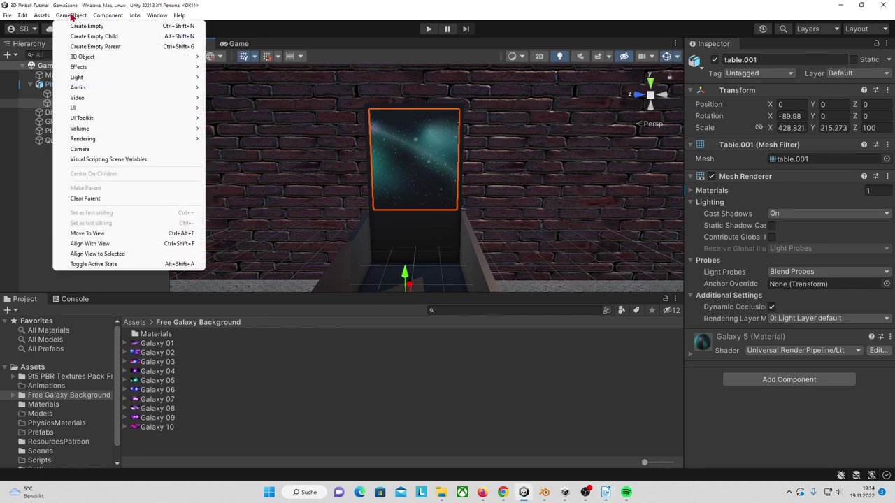
mouse_move(77, 108)
mouse_move(89, 79)
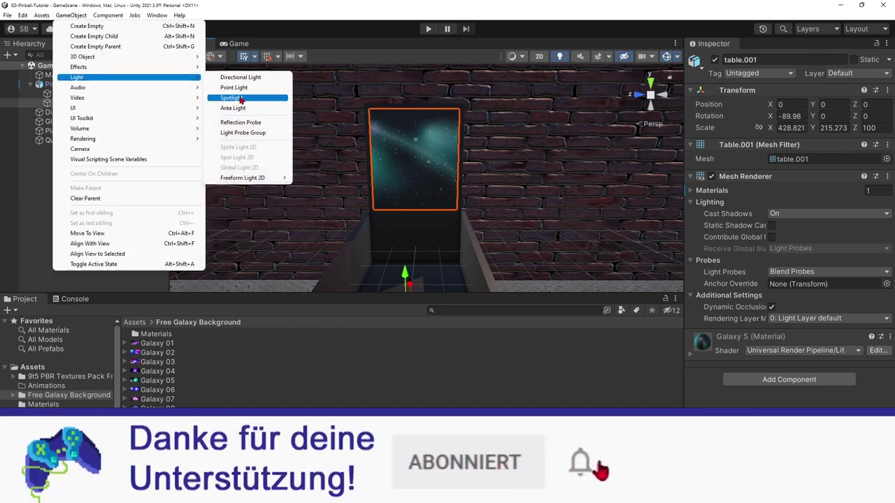
left_click(240, 98)
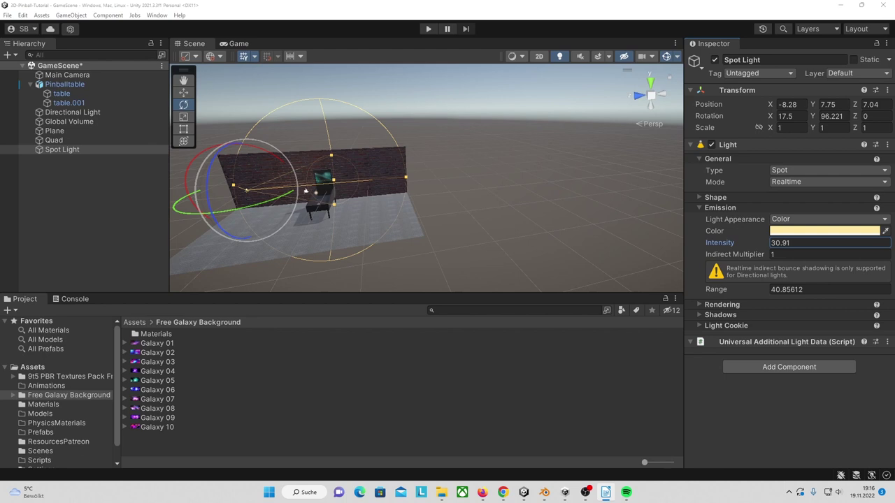
Move the Bumper, Corner and Paddle prefabs to Prefabs and place a Paddle under Pinballtable.
scroll(306, 190, "up", 2)
scroll(308, 179, "up", 2)
scroll(310, 165, "up", 2)
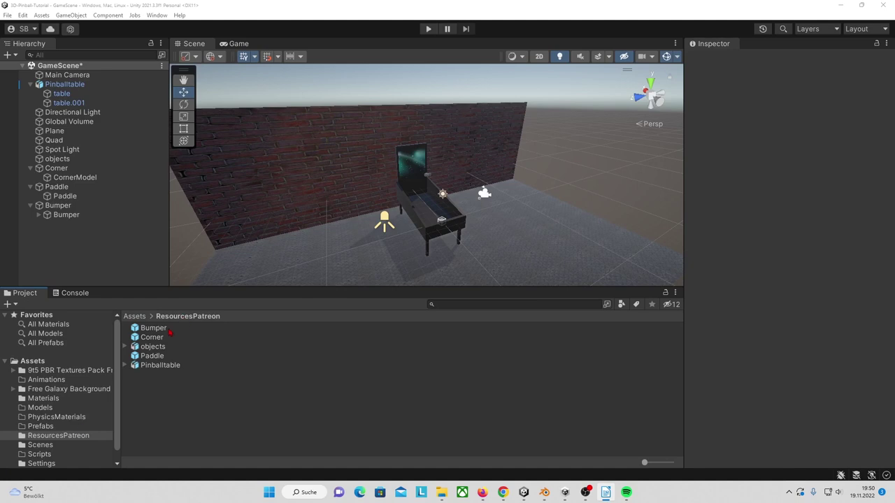
left_click(64, 437)
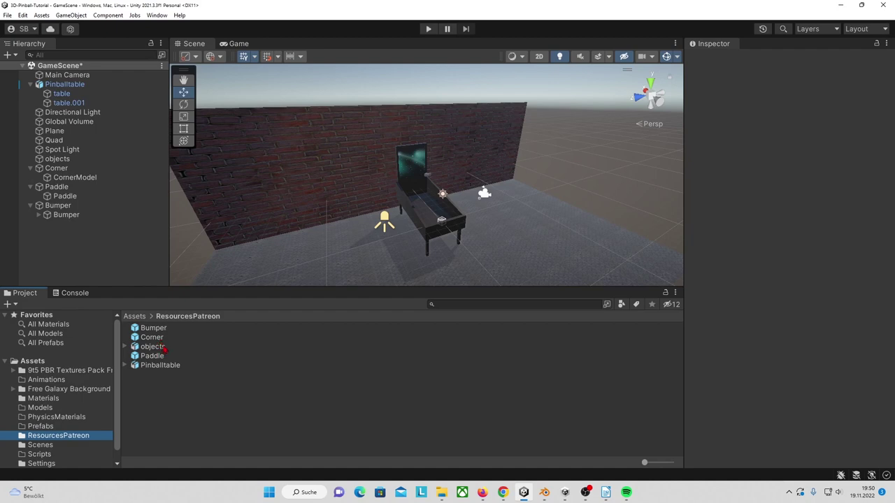
left_click(153, 328)
left_click(151, 337, "ctrl")
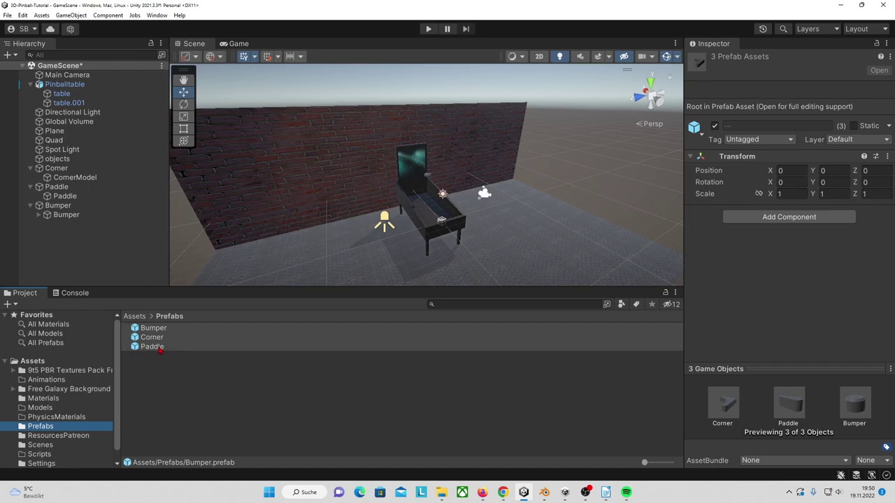
left_click(163, 366)
left_click(156, 347)
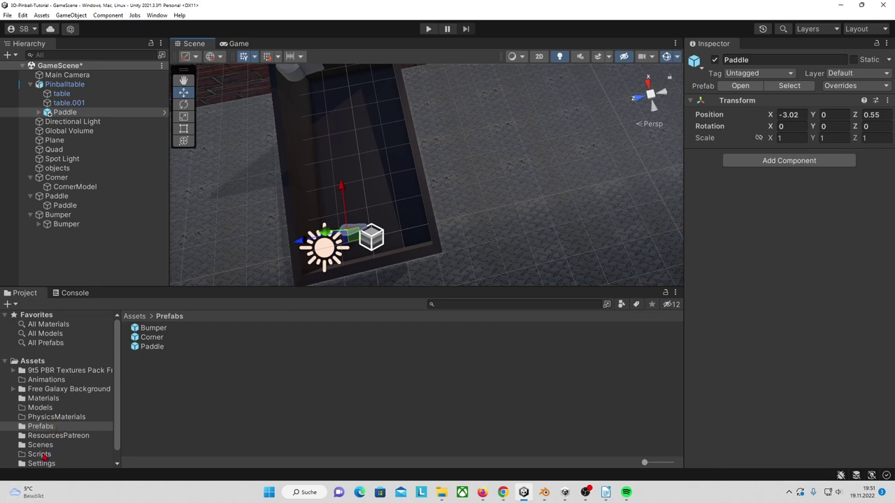
left_click(44, 455)
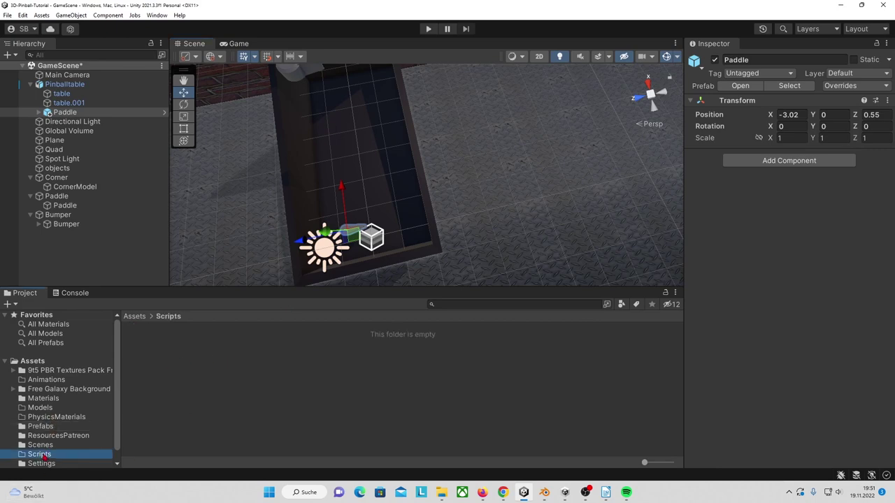
Create a new C# script in the Scripts folder, naming it starting with 'P'.
right_click(208, 374)
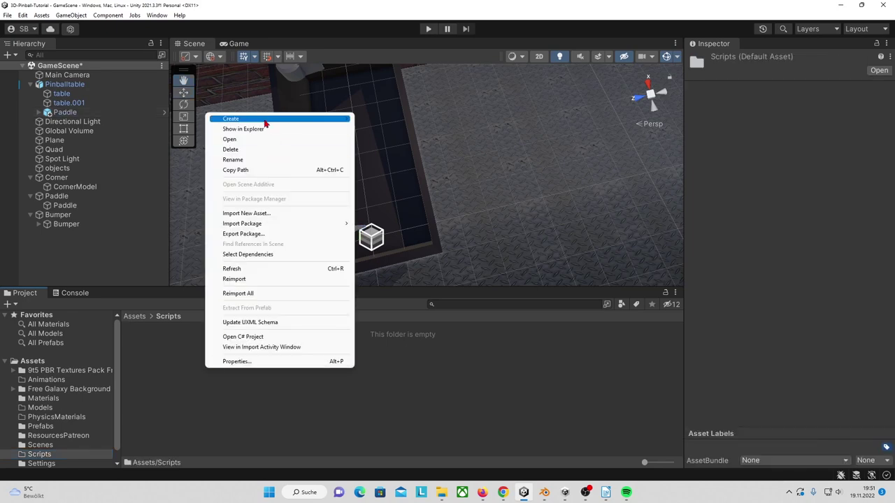
mouse_move(265, 124)
left_click(420, 34)
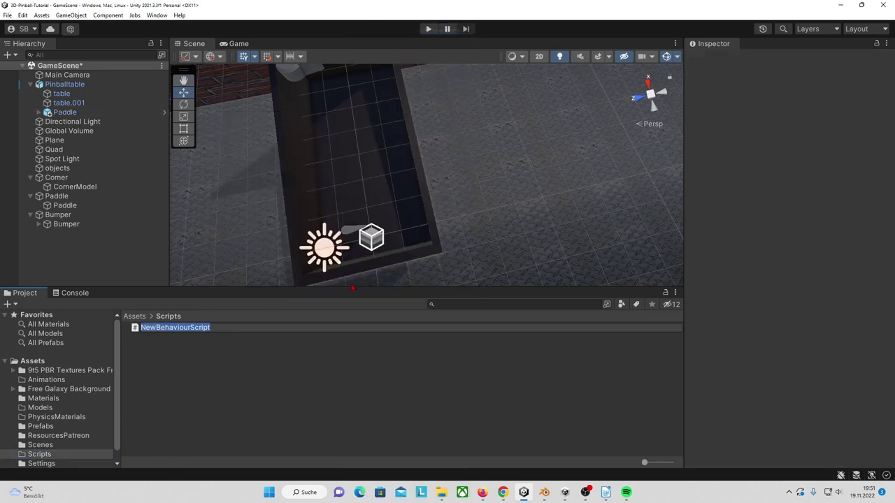
type("P")
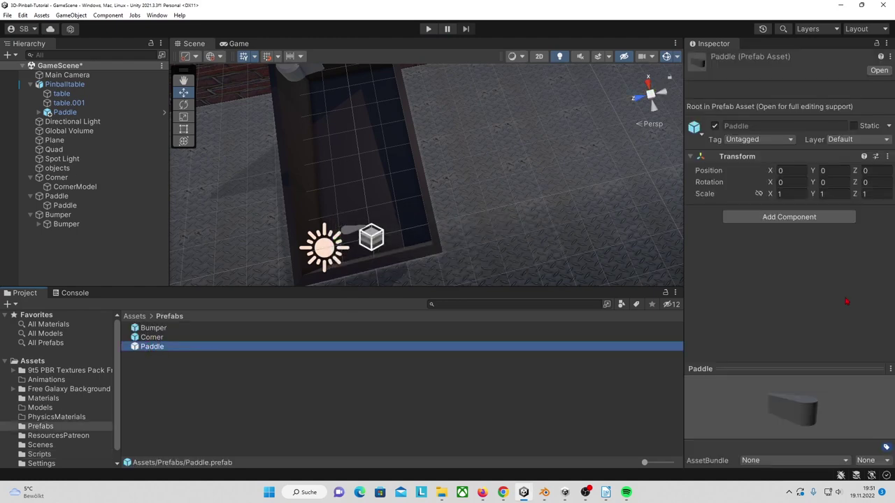
Add a Configurable Joint component to the Paddle prefab via the 'Conf' search.
left_click(776, 218)
type("Conf")
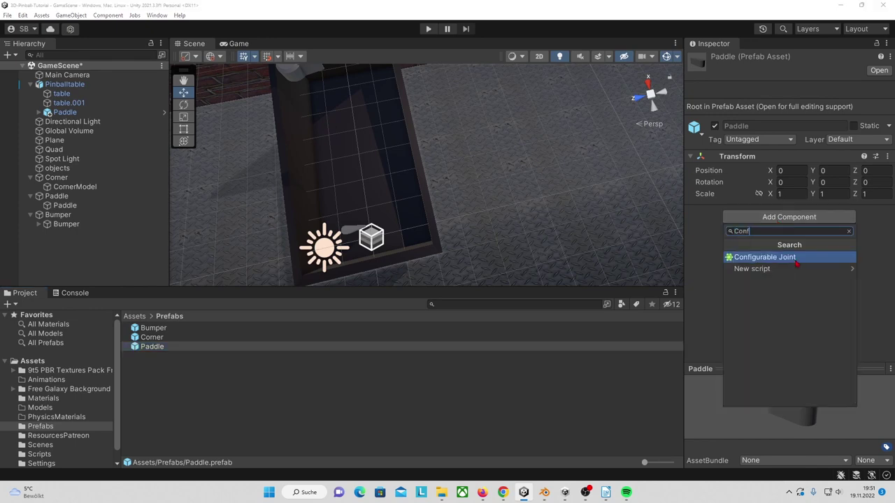
left_click(796, 259)
left_click(64, 116)
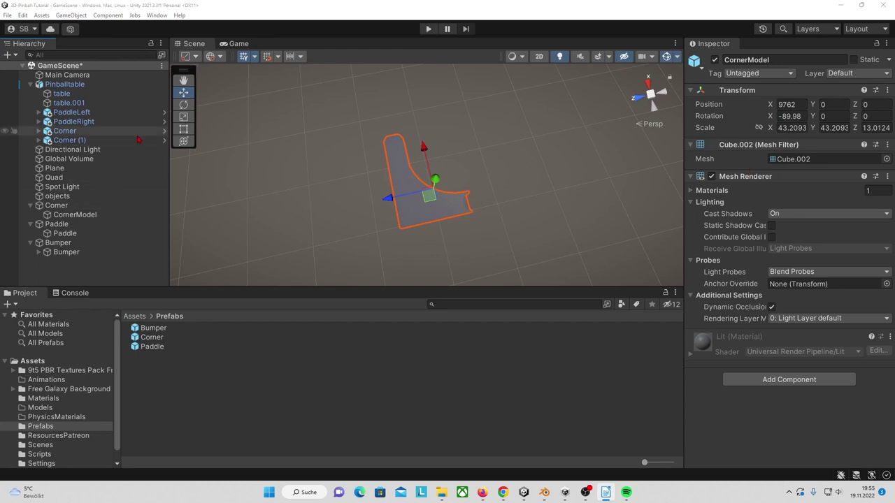
Set CornerModel X to 0, move the mirrored corner across, and limit the paddle joint to Angular Y.
left_click(165, 132)
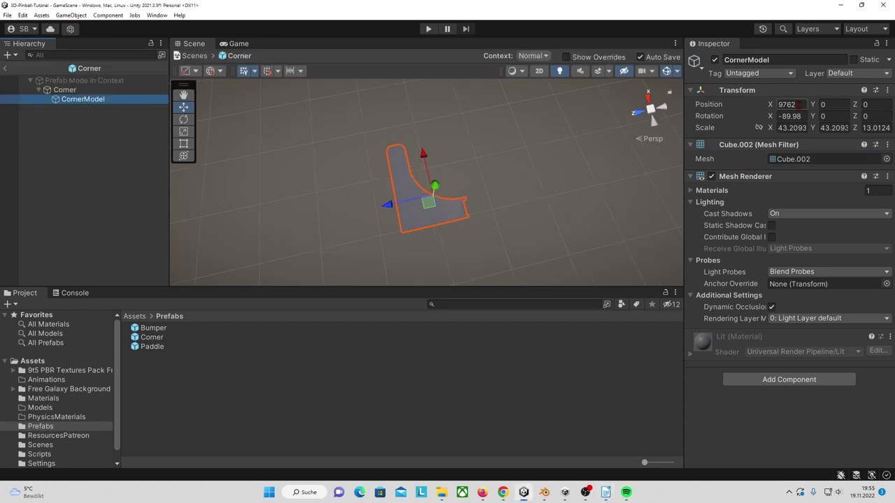
left_click(6, 68)
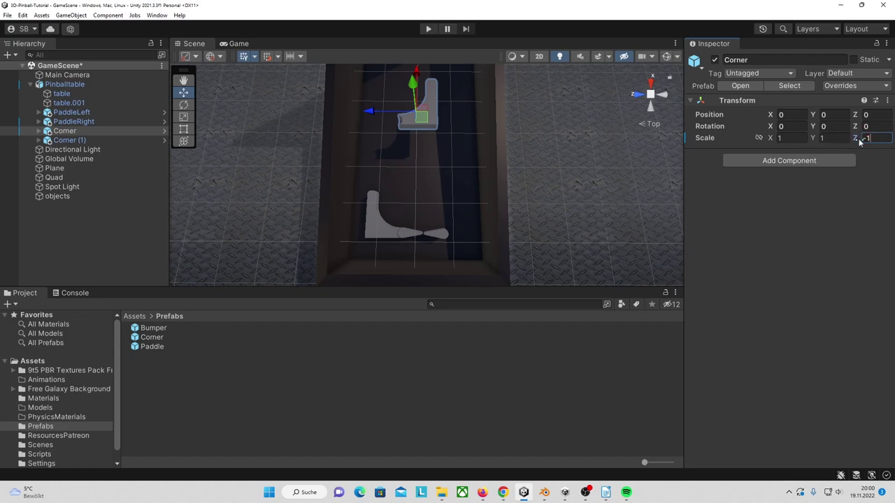
left_click_drag(366, 118, 413, 113)
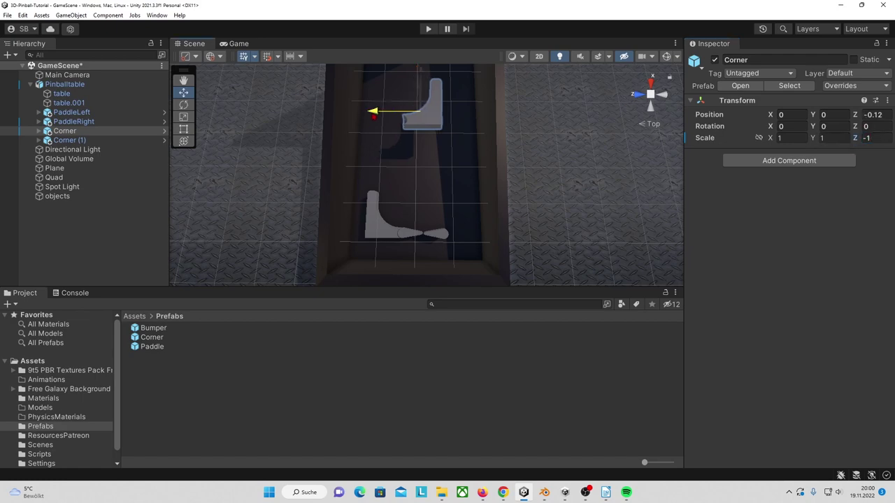
scroll(404, 216, "up", 3)
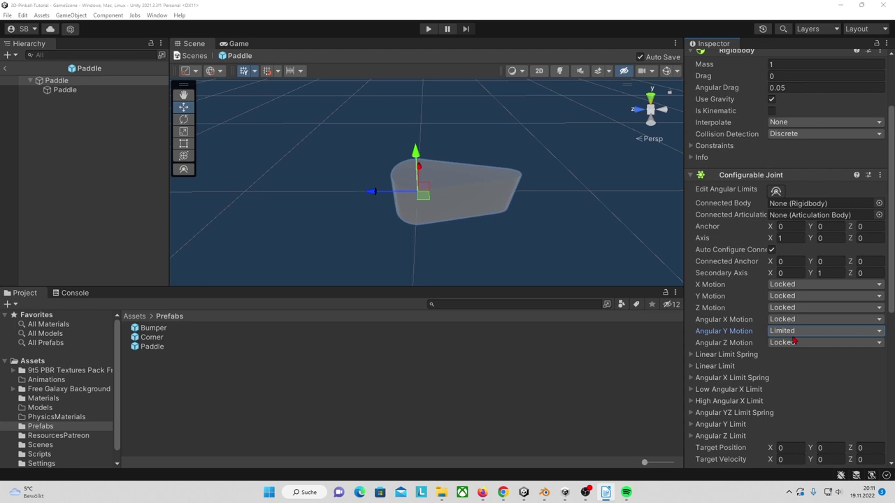
left_click(774, 191)
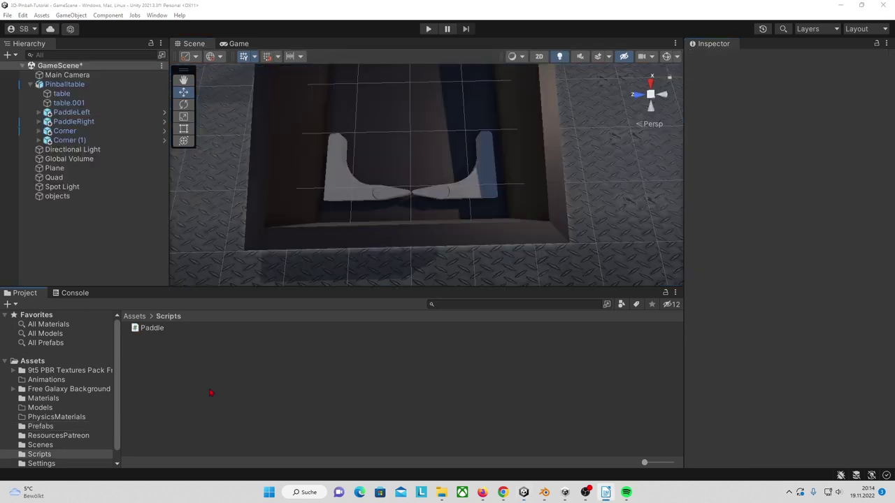
Create a PinballController script in the Scripts folder and attach it to Pinballtable.
right_click(180, 353)
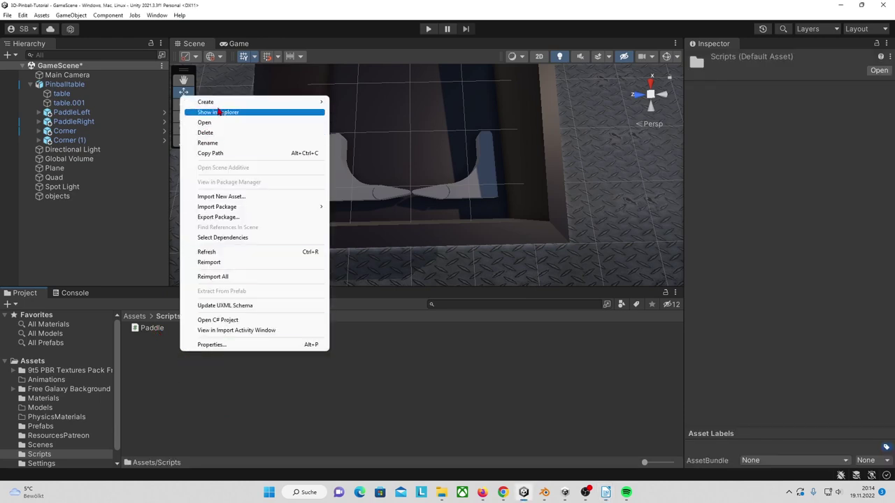
mouse_move(236, 105)
left_click(371, 35)
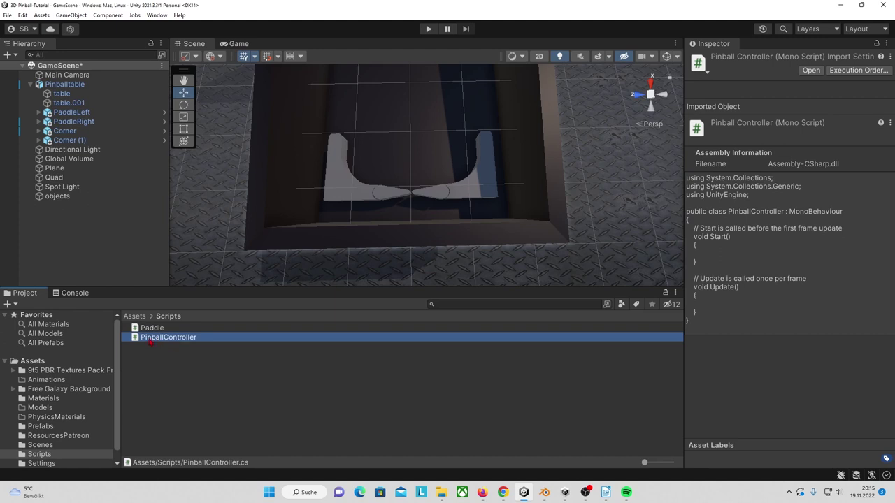
left_click_drag(150, 338, 87, 85)
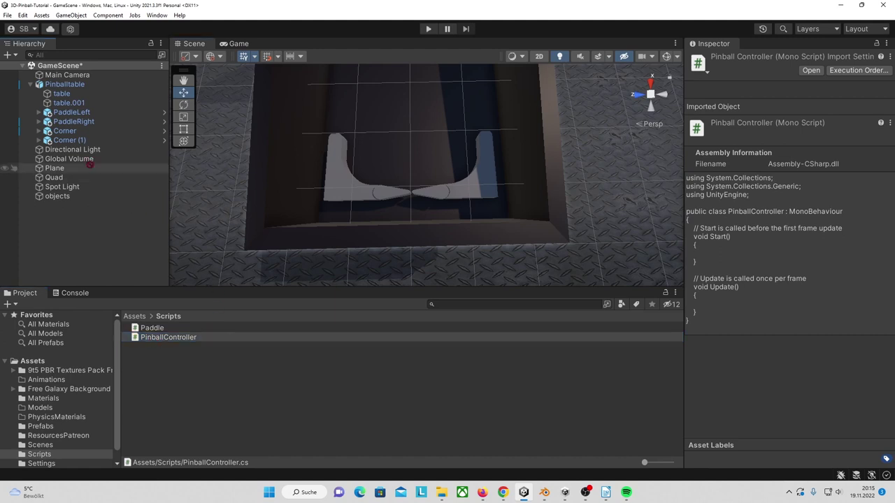
left_click(90, 87)
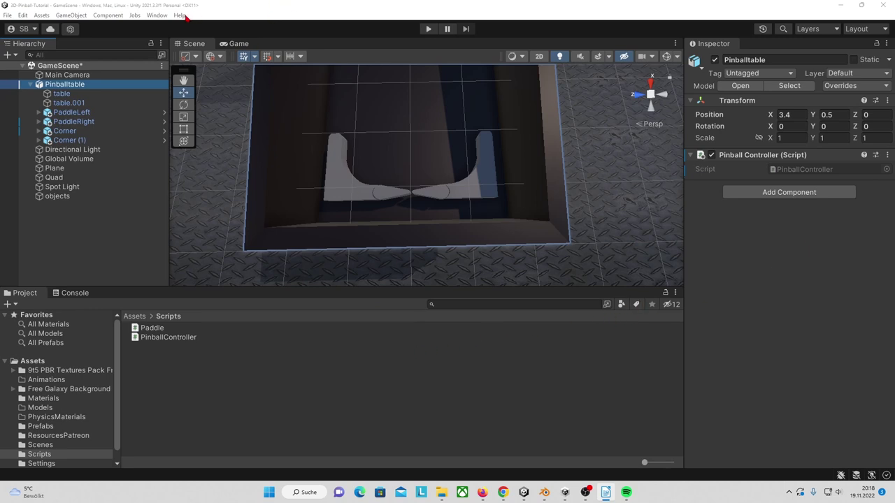
left_click(157, 15)
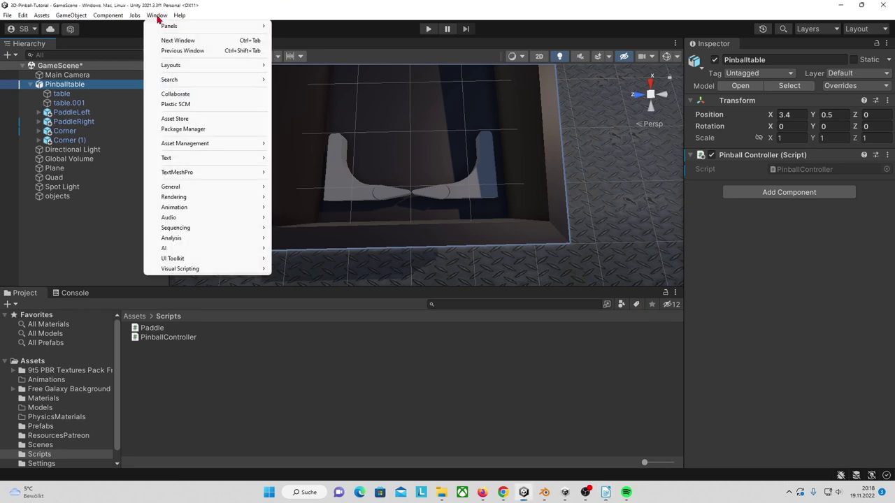
Search the Package Manager for 'Input' and install the Input System 1.3.0 package.
left_click(201, 132)
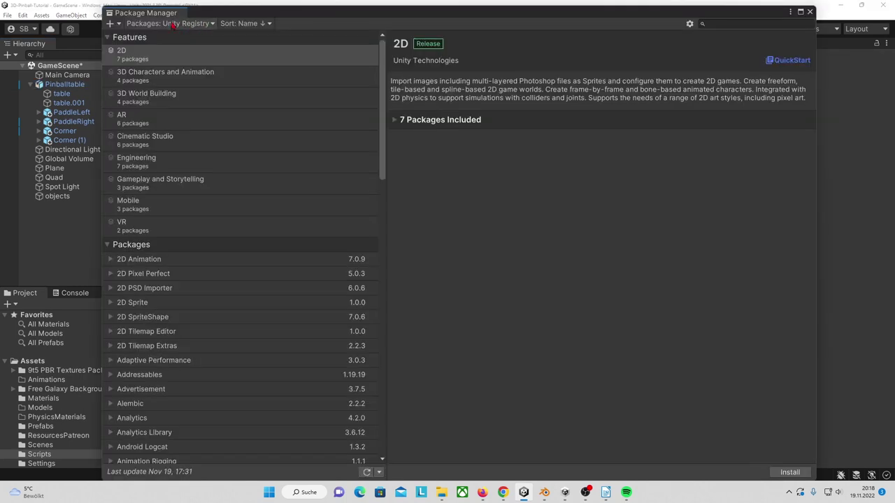
left_click(732, 23)
type("Input")
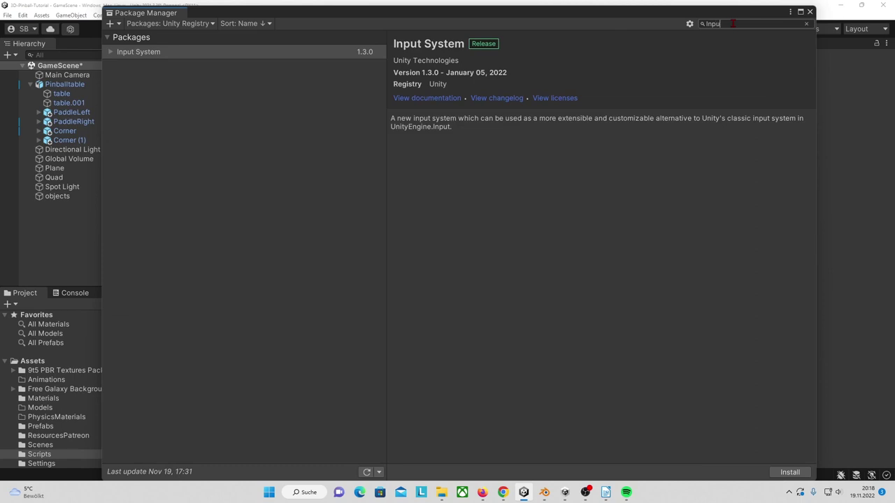
left_click(237, 55)
left_click(800, 473)
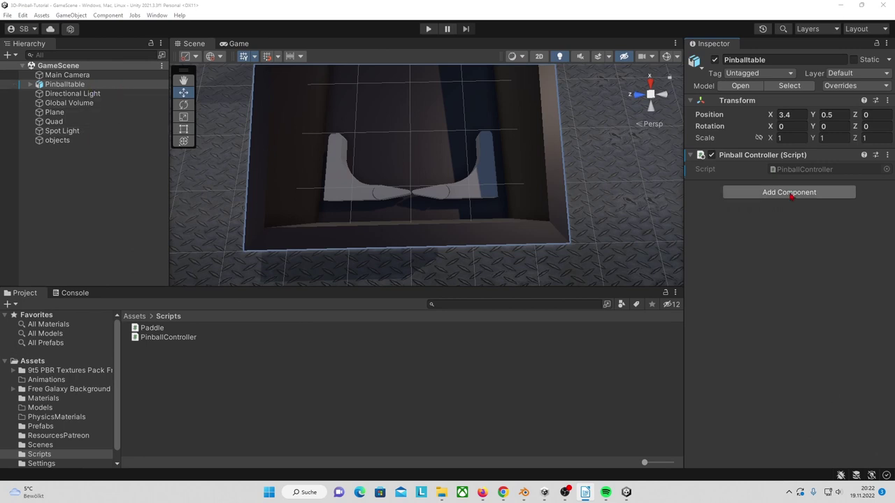
Add a Player Input component to Pinballtable and create a new input actions asset for it.
left_click(790, 193)
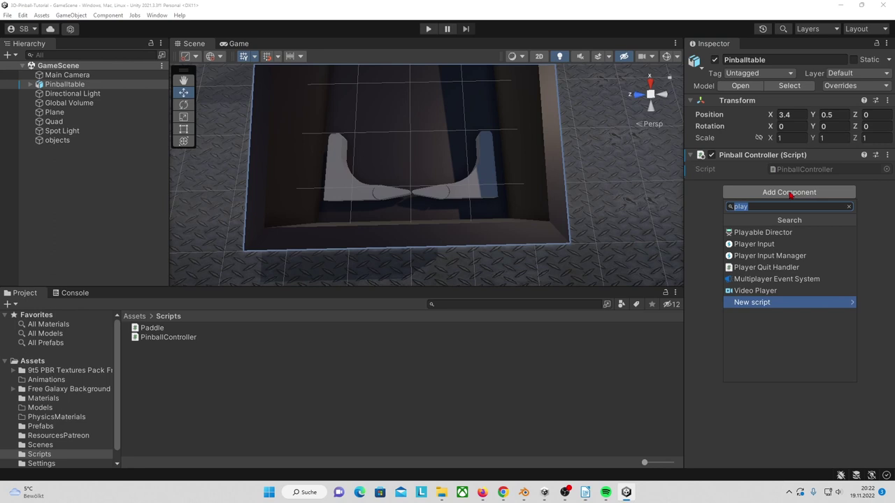
left_click(804, 236)
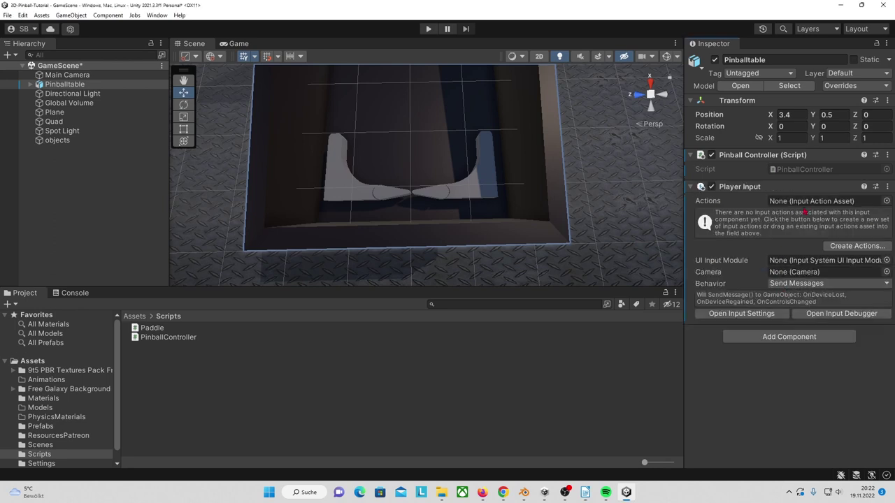
left_click(849, 250)
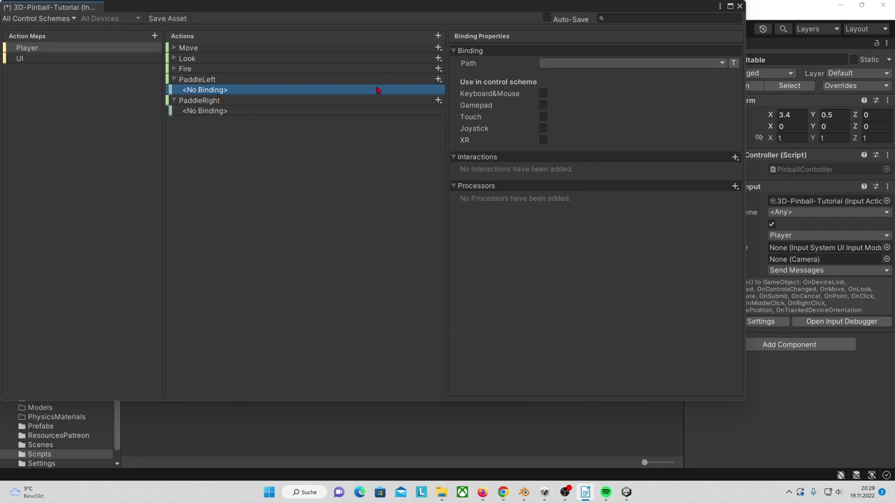
Bind PaddleLeft to the A key and PaddleRight to the D key.
left_click(337, 90)
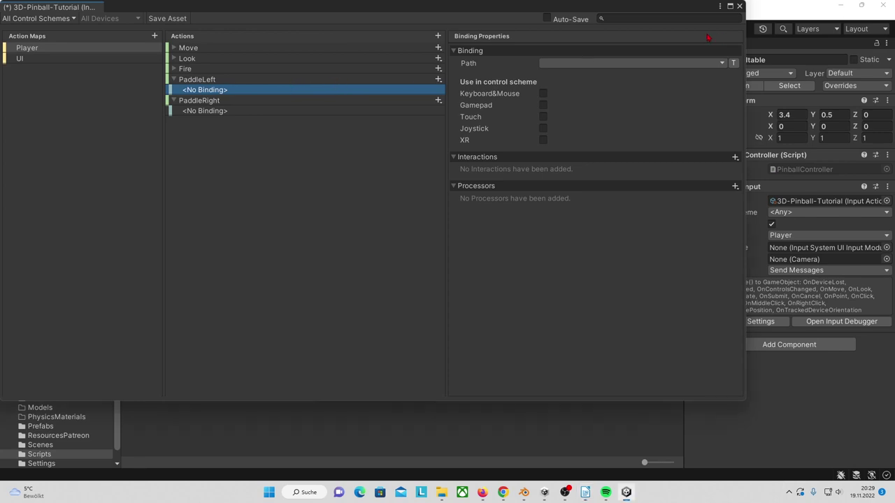
left_click(639, 61)
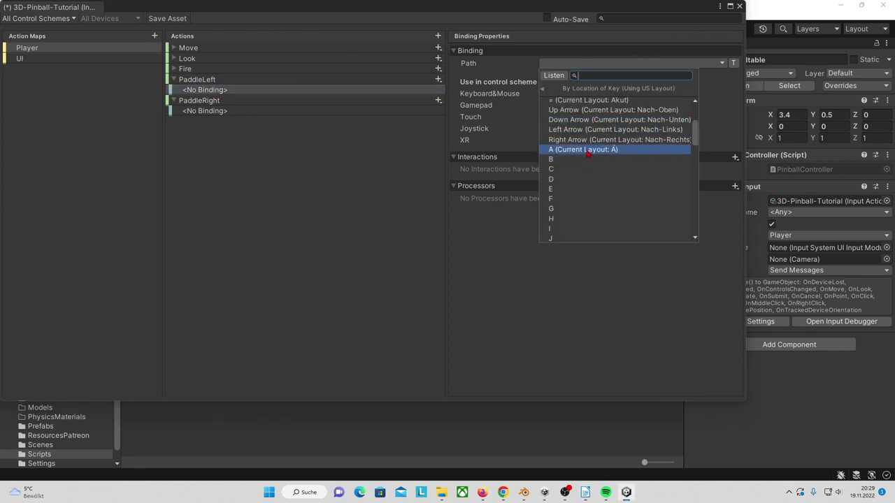
left_click(588, 151)
left_click(371, 112)
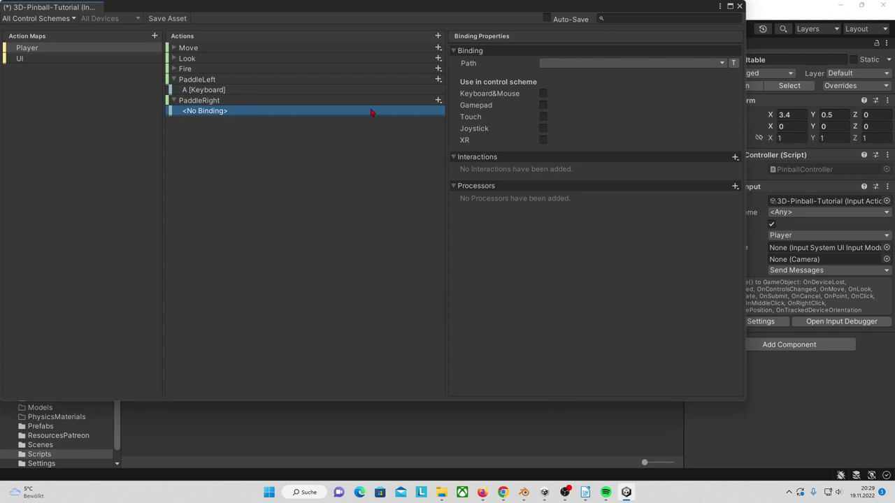
left_click(651, 62)
scroll(582, 167, "down", 2)
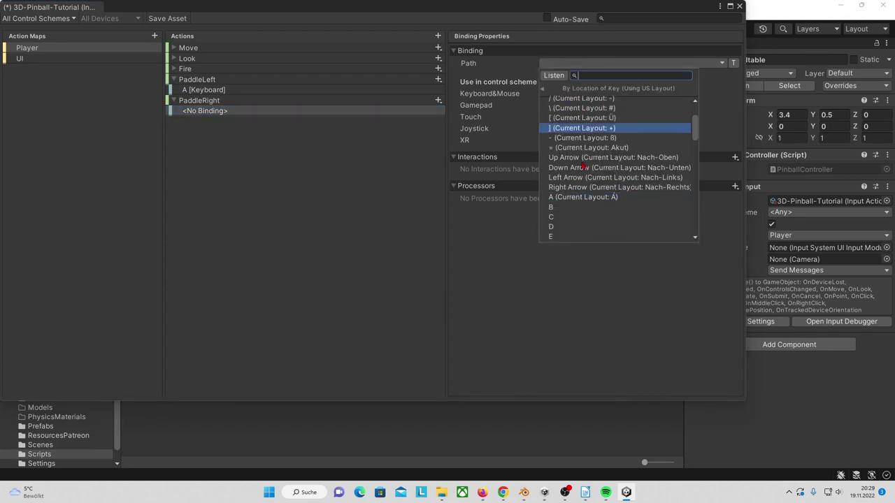
left_click(577, 226)
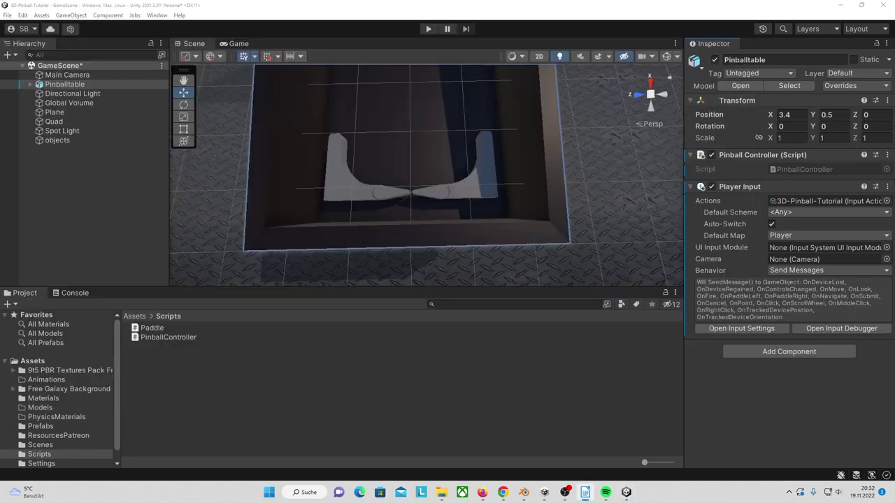
Set Player Input's Behavior to Invoke Unity Events and expand its Player event lists.
left_click(739, 5)
left_click(797, 275)
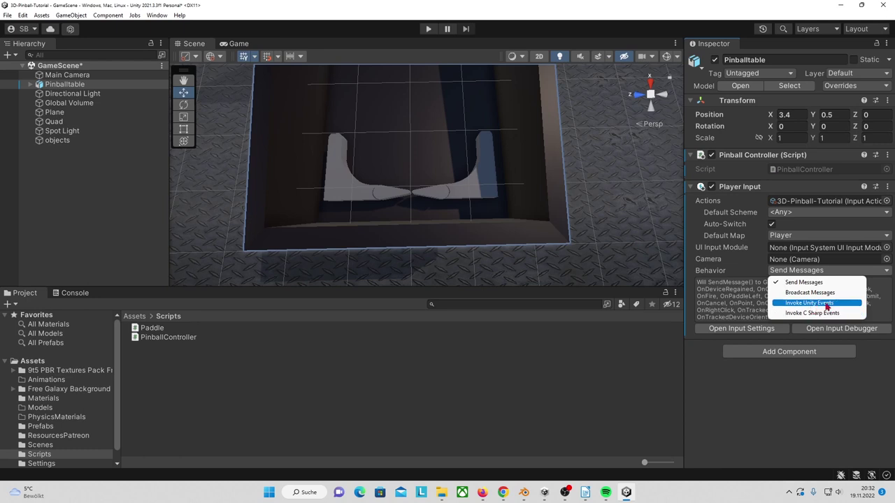
left_click(830, 307)
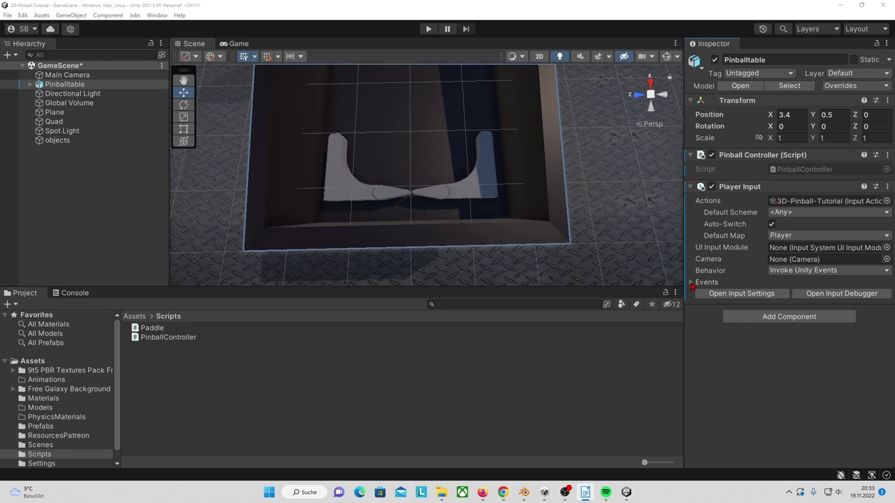
left_click(692, 284)
left_click(706, 293)
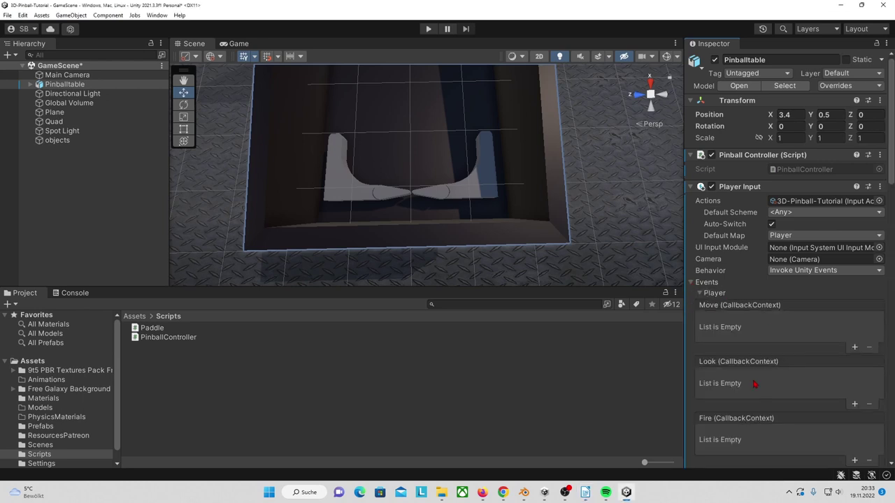
scroll(757, 385, "down", 3)
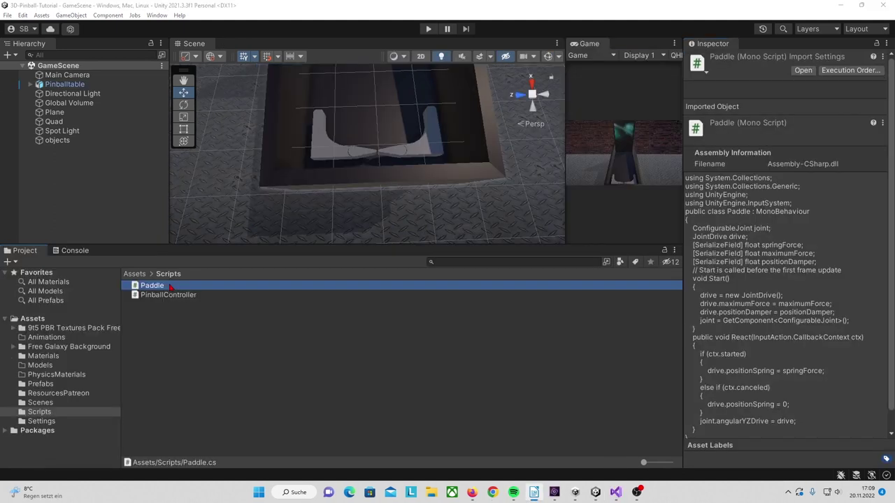
Open Paddle.cs in Visual Studio to write its React method.
double_click(170, 286)
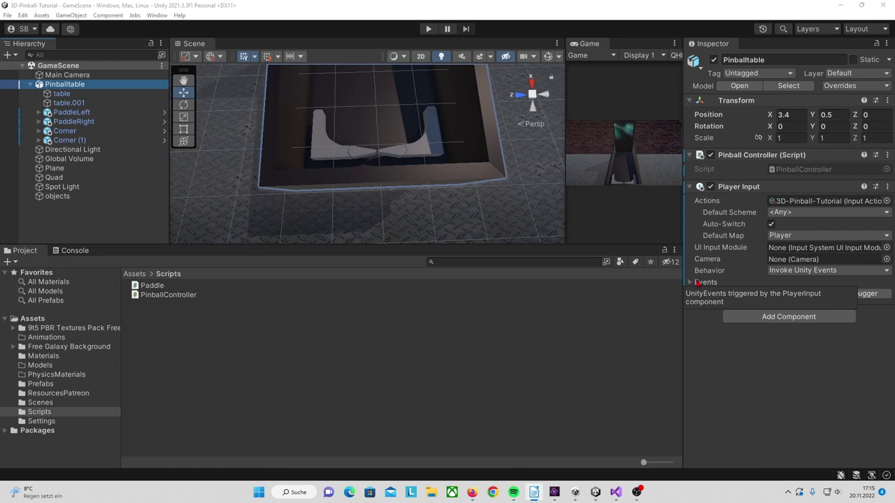
Wire the PaddleLeft event to the PaddleLeft object's Paddle.React function.
left_click(697, 282)
scroll(792, 253, "down", 5)
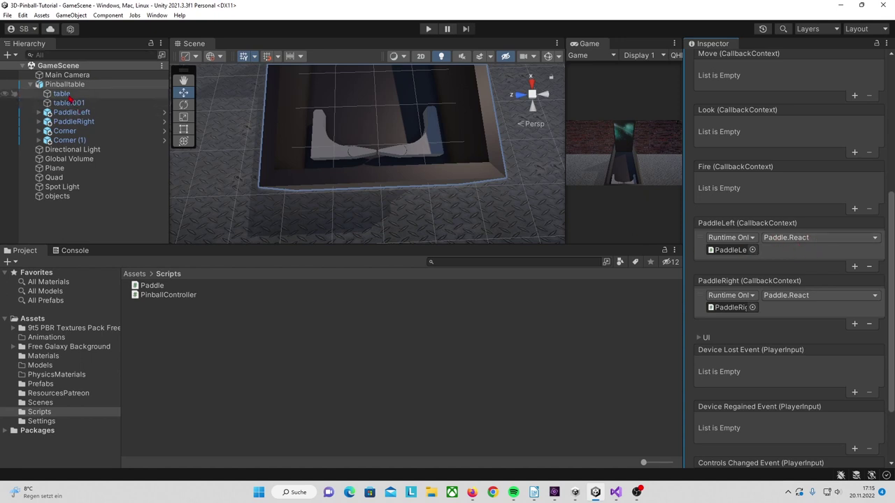
left_click_drag(70, 112, 730, 250)
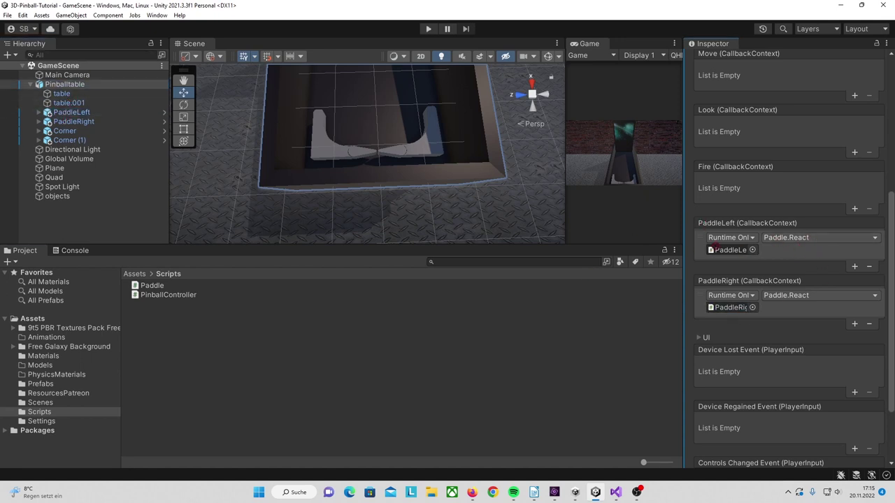
left_click(813, 238)
mouse_move(804, 305)
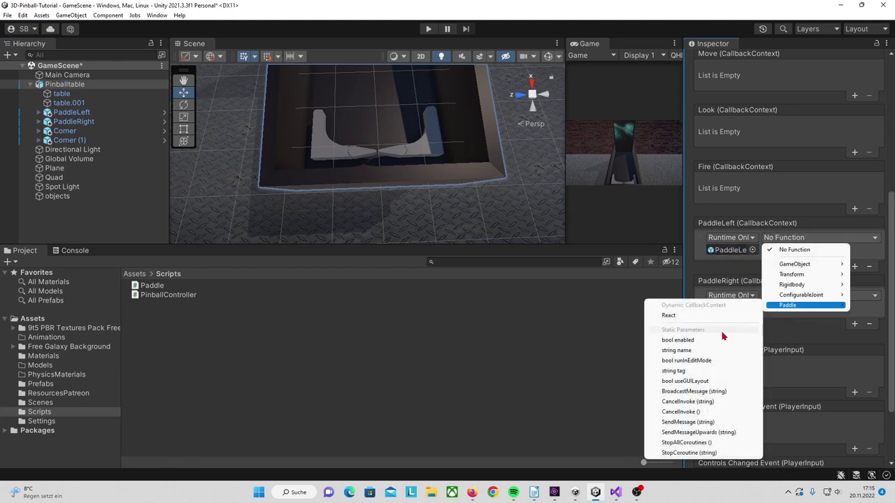
left_click(699, 315)
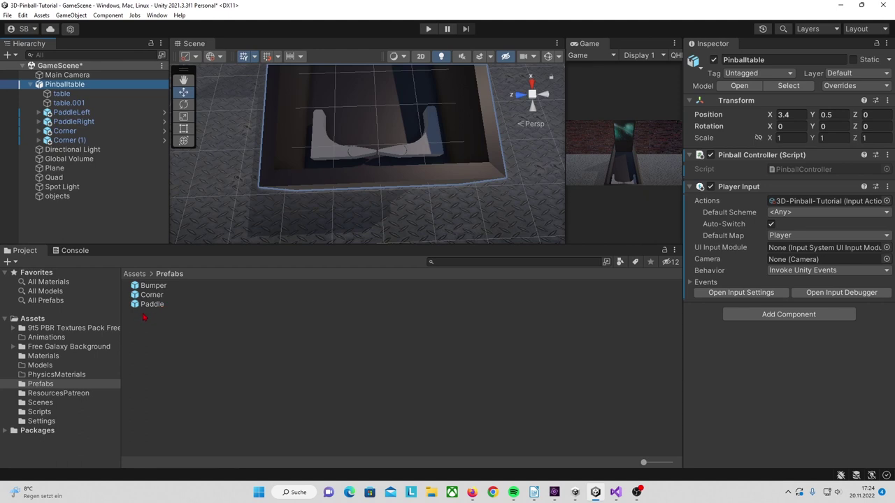
Open the Paddle prefab and expand the inner Paddle mesh's collider settings.
double_click(152, 304)
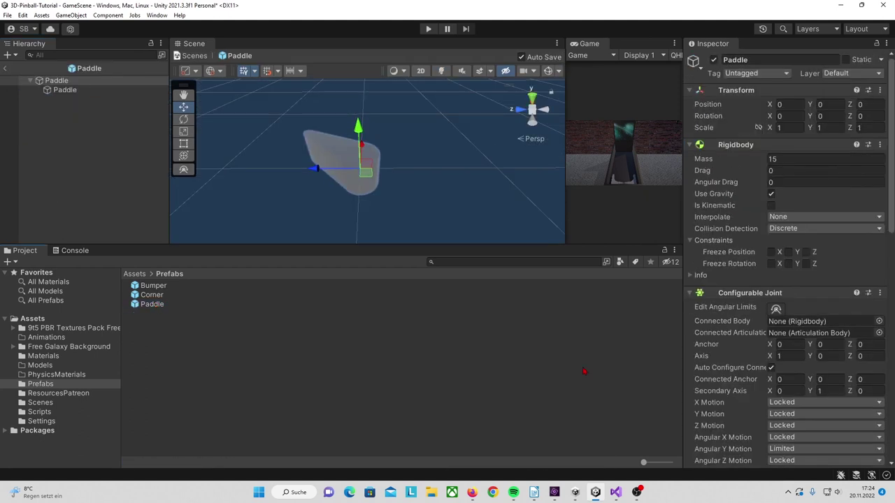
left_click(70, 91)
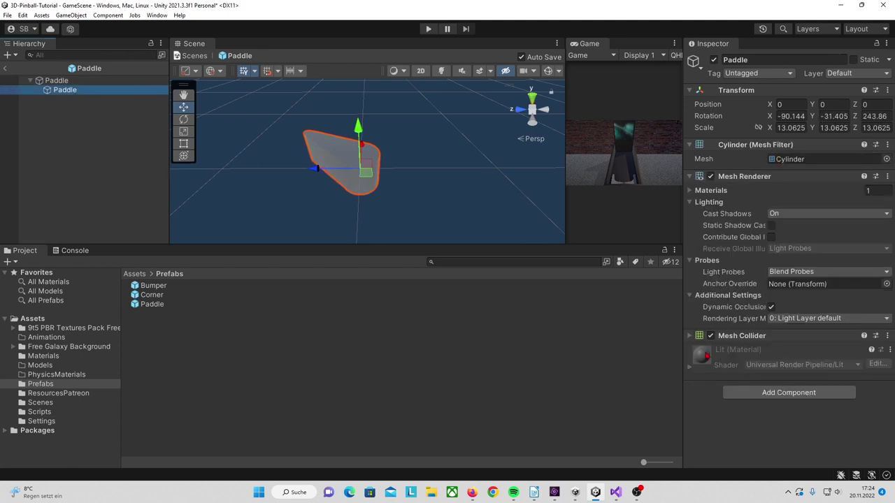
left_click(692, 339)
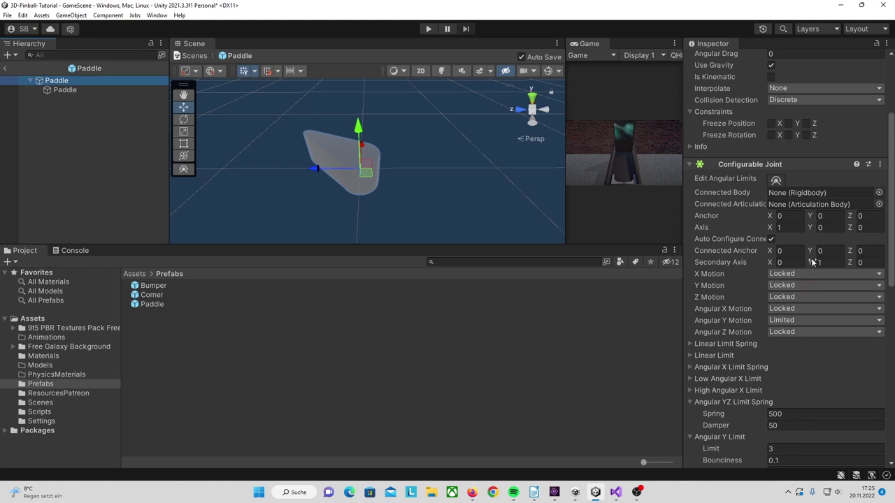
Set the joint to Limited Angular Y, spring 500, damper 50, limit 3, target rotation Y 70.
scroll(812, 266, "down", 2)
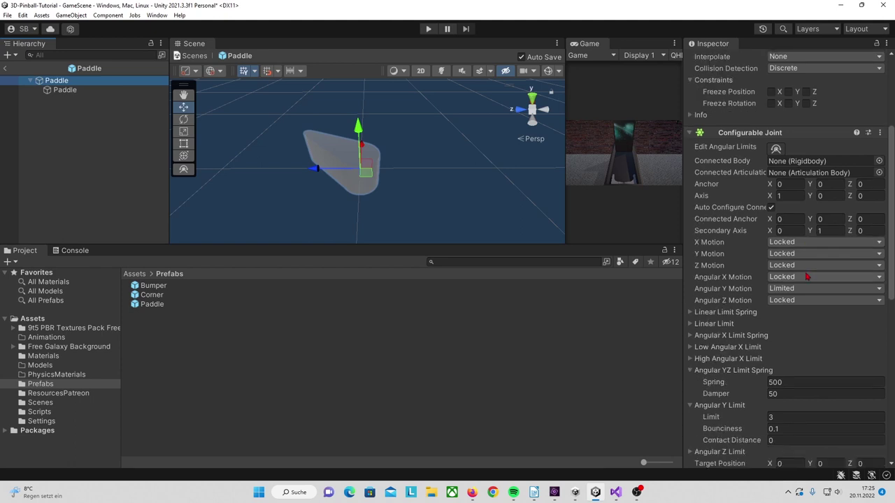
scroll(813, 280, "down", 5)
scroll(817, 298, "down", 3)
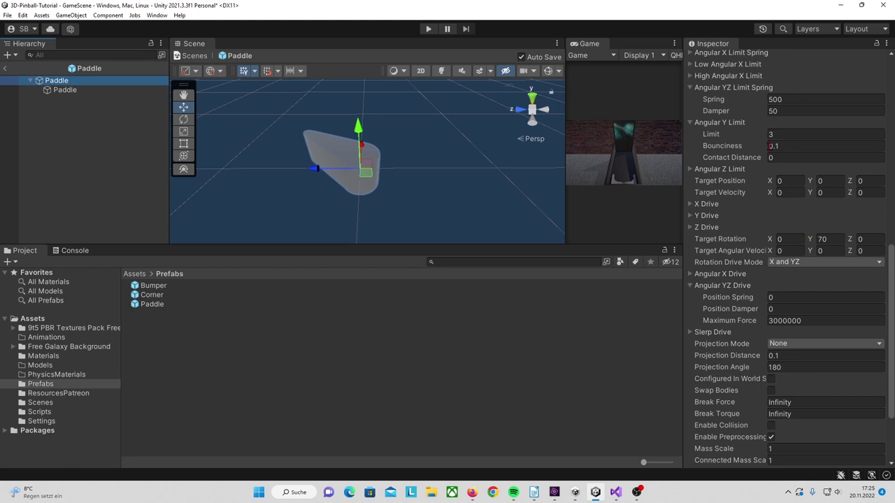
scroll(832, 142, "up", 2)
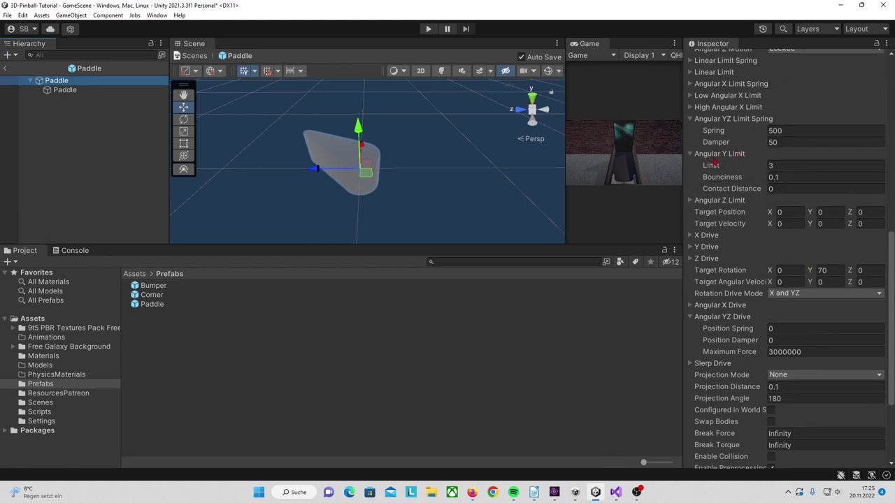
scroll(785, 187, "up", 3)
scroll(785, 188, "up", 2)
left_click(776, 54)
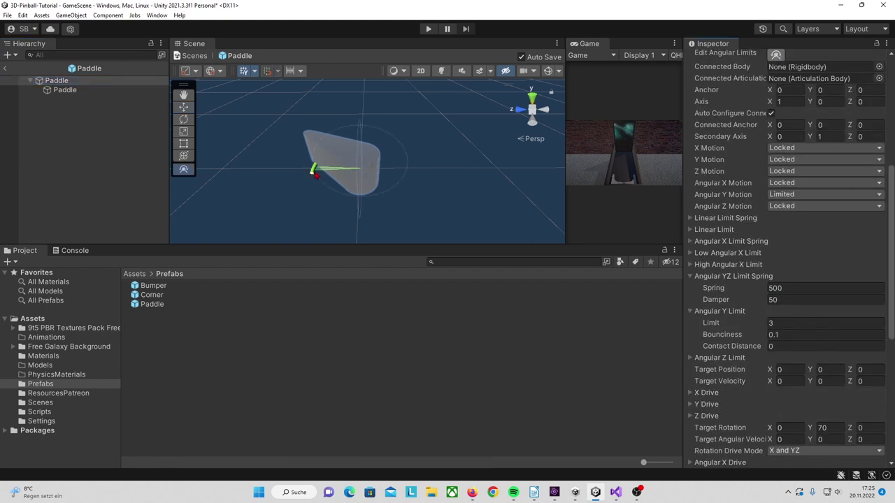
scroll(748, 174, "up", 8)
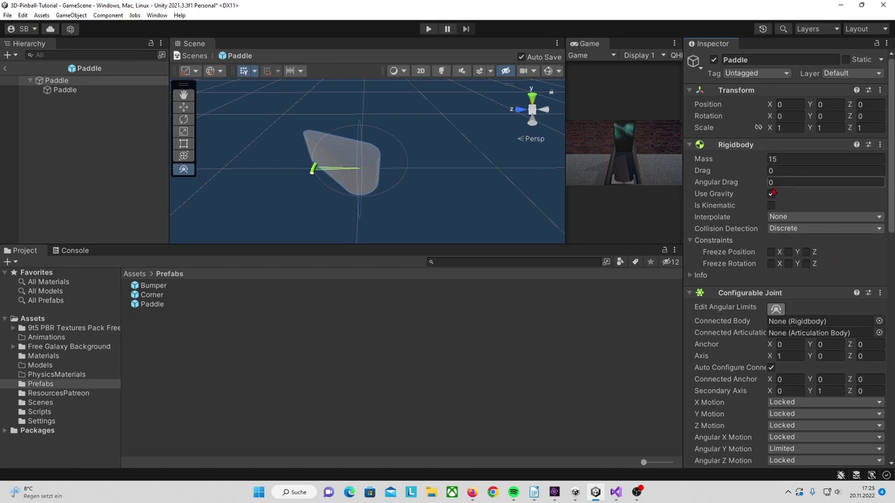
scroll(766, 308, "down", 10)
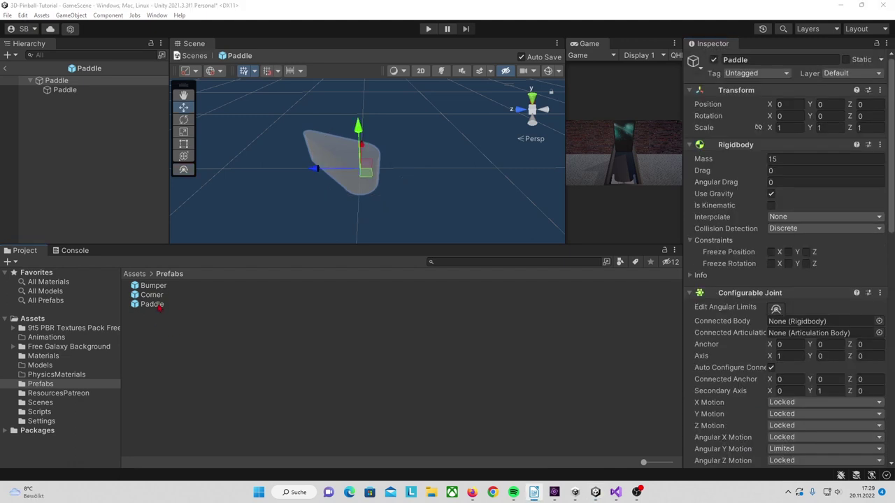
left_click(6, 67)
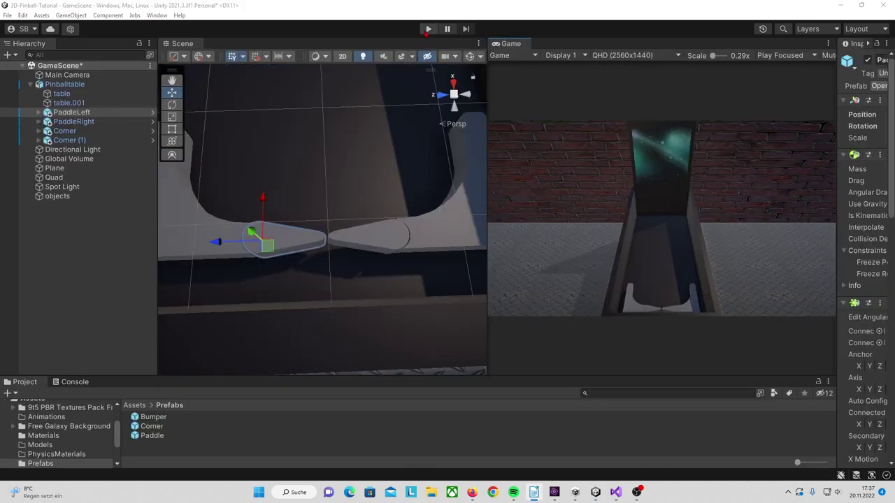
Enter Play mode and flip the paddles repeatedly with the Left and Right arrow keys.
left_click(426, 28)
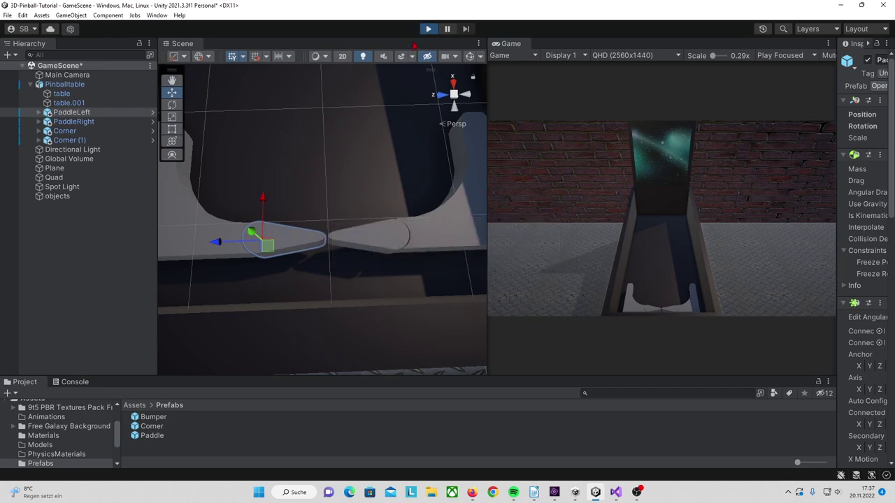
key("Left")
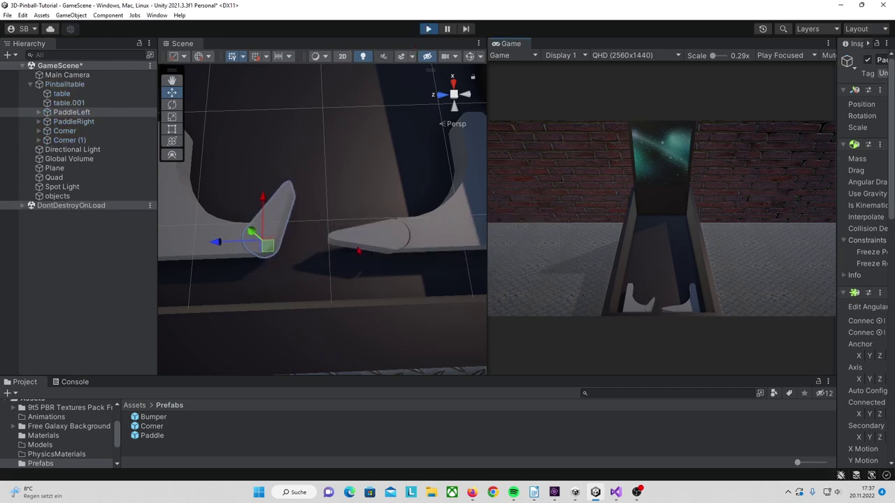
key("Right")
key("Right")
key("Left")
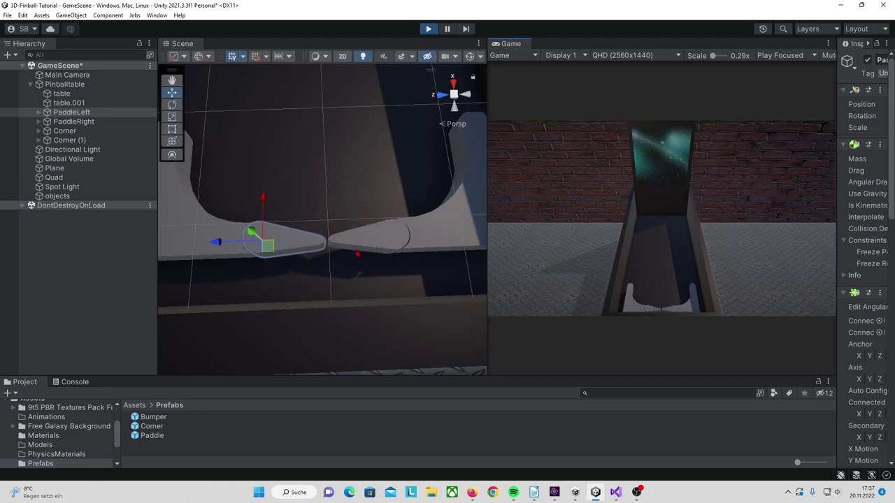
key("Left")
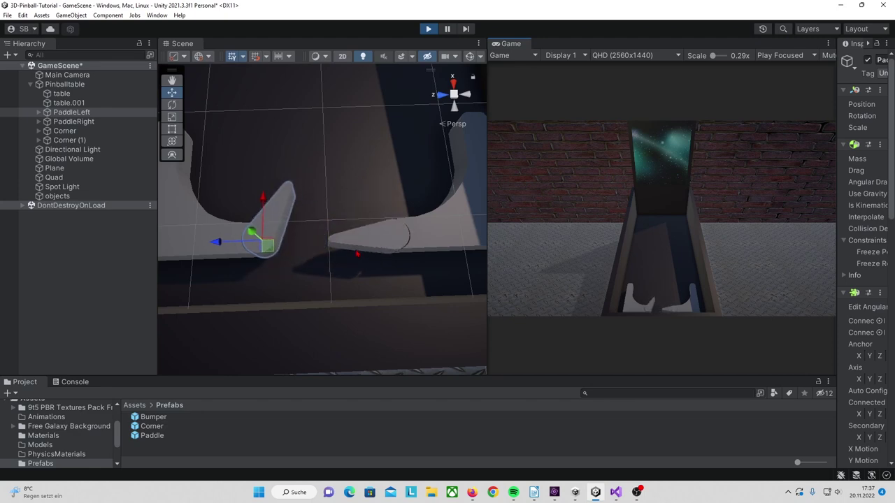
key("Left")
key("Left")
key("Right")
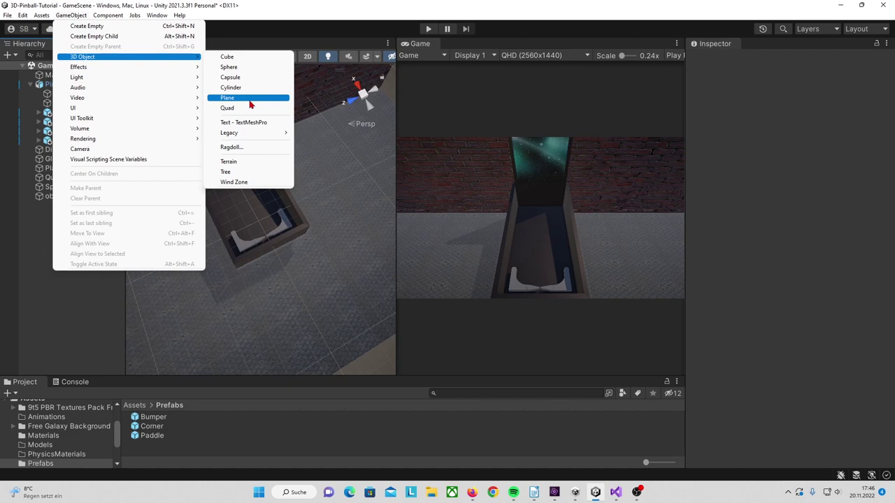
Add Plane (1) and lift it along Y into the pinball table.
left_click(250, 104)
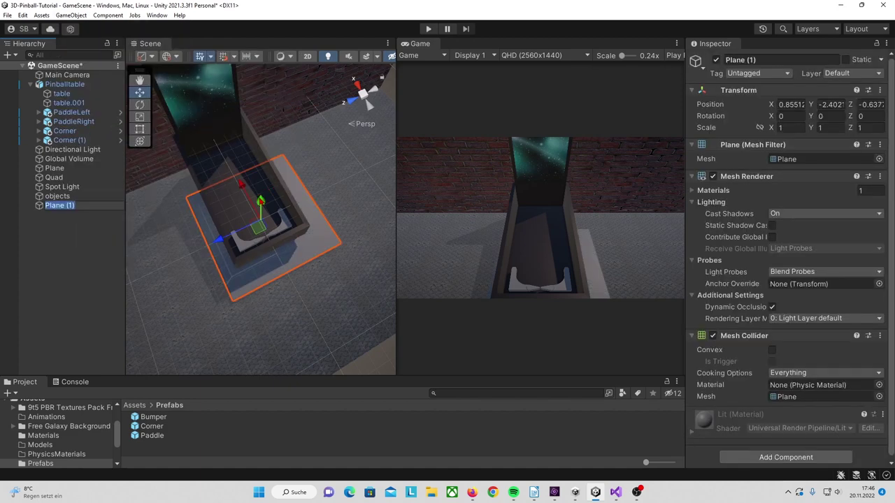
left_click_drag(730, 104, 729, 130)
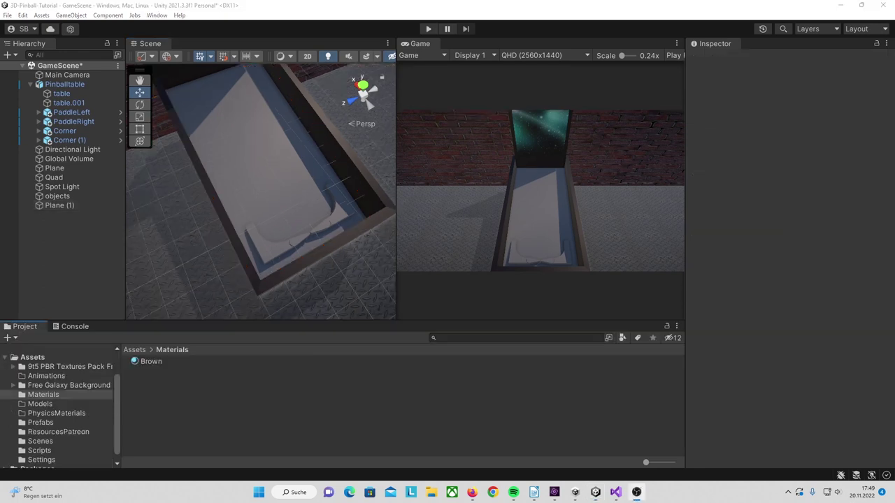
Create a new Red material in Materials and apply it to both paddles.
right_click(193, 388)
mouse_move(259, 145)
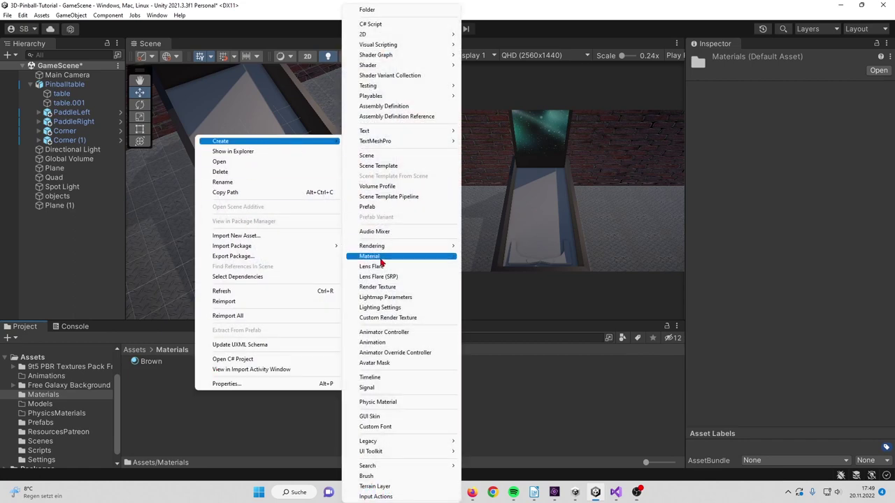
left_click(384, 258)
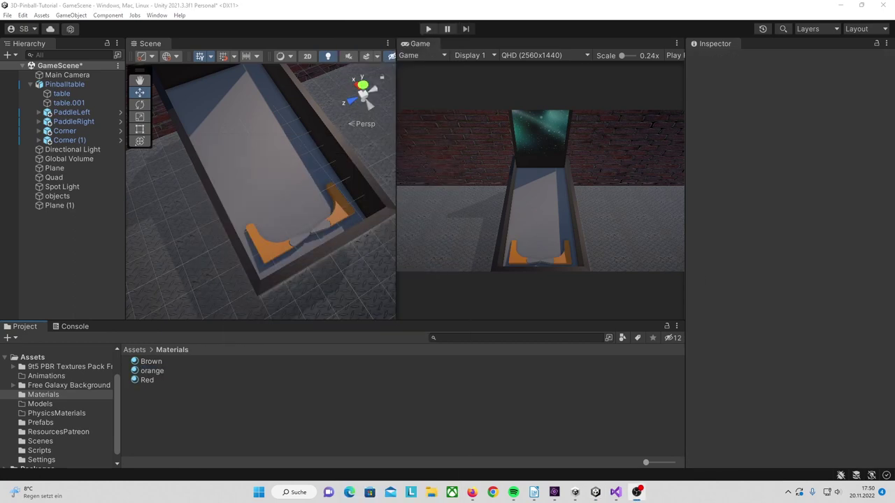
left_click_drag(145, 382, 322, 233)
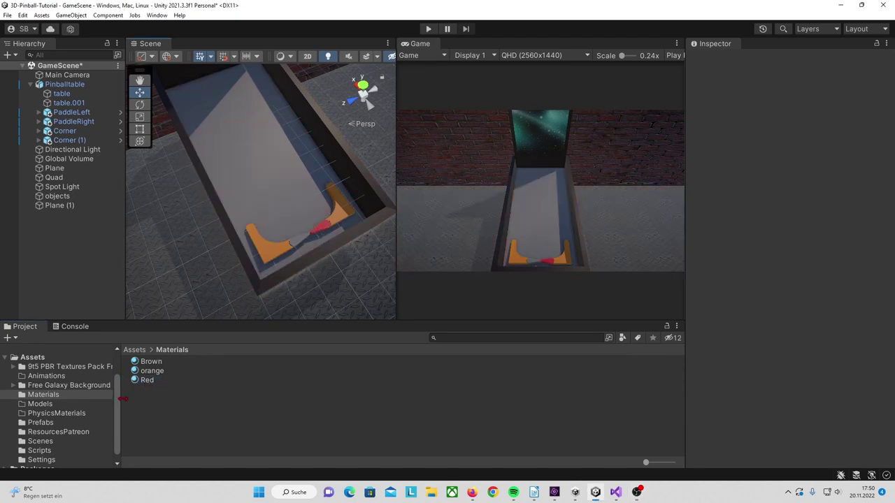
left_click_drag(145, 380, 298, 235)
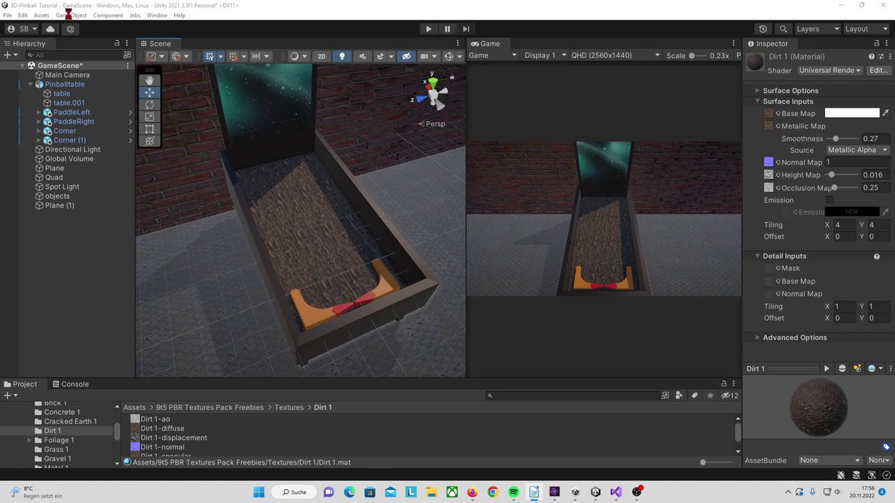
Add a Terrain object, move it back along Z, and frame it in view.
left_click(70, 16)
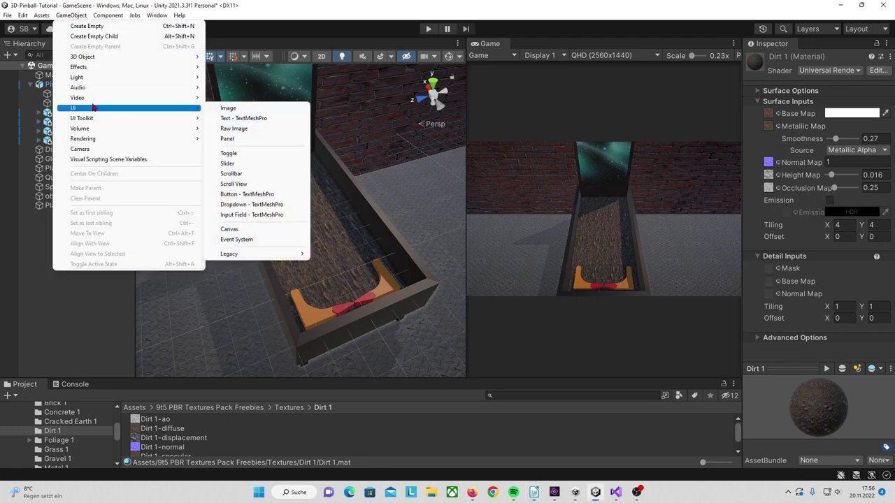
mouse_move(109, 58)
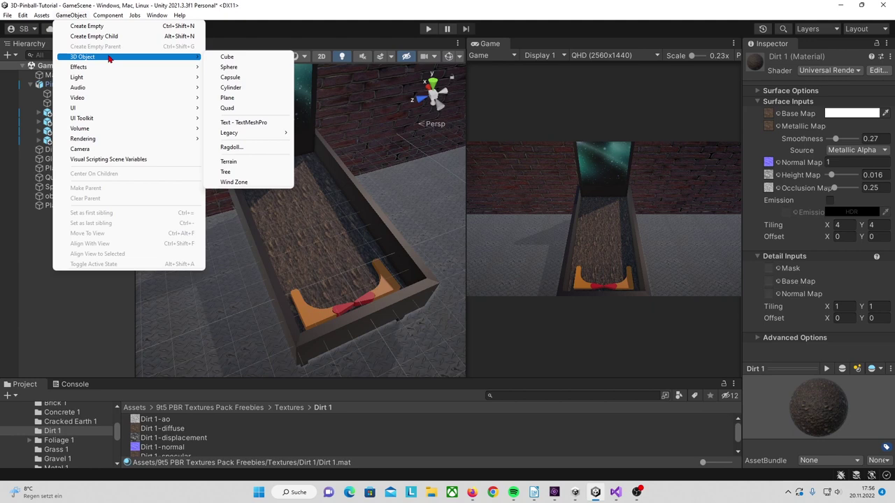
left_click(271, 163)
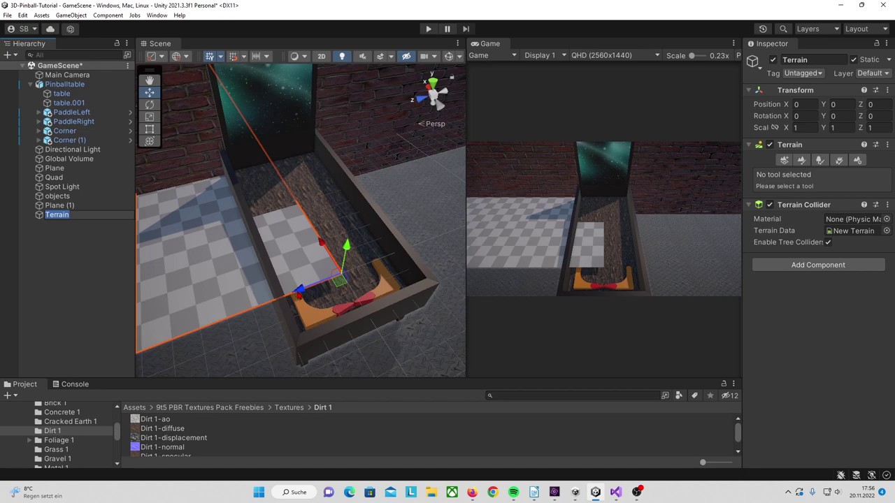
left_click_drag(299, 289, 369, 273)
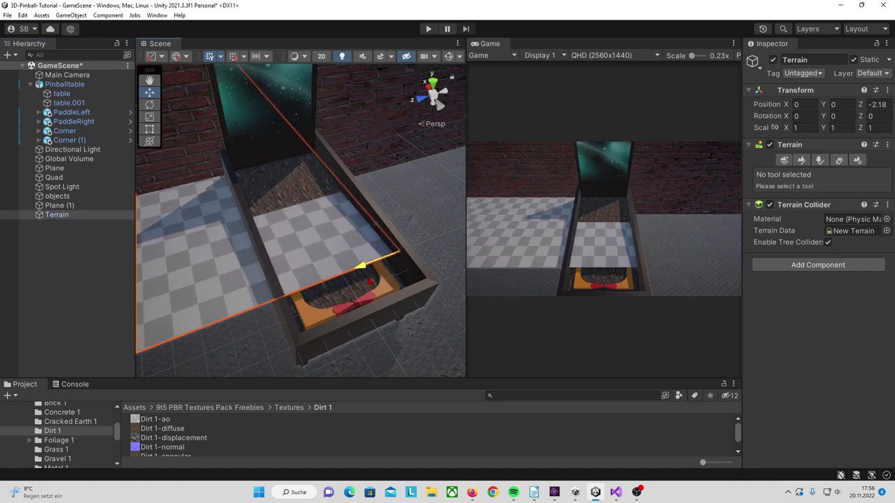
key("f")
Resize the terrain to width 2 and length 8, then lower it to Y -0.9.
left_click(858, 161)
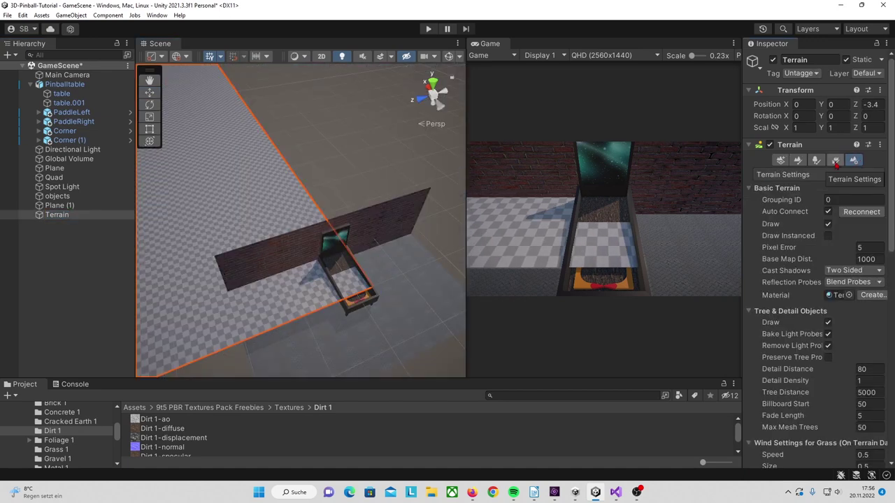
scroll(851, 166, "down", 5)
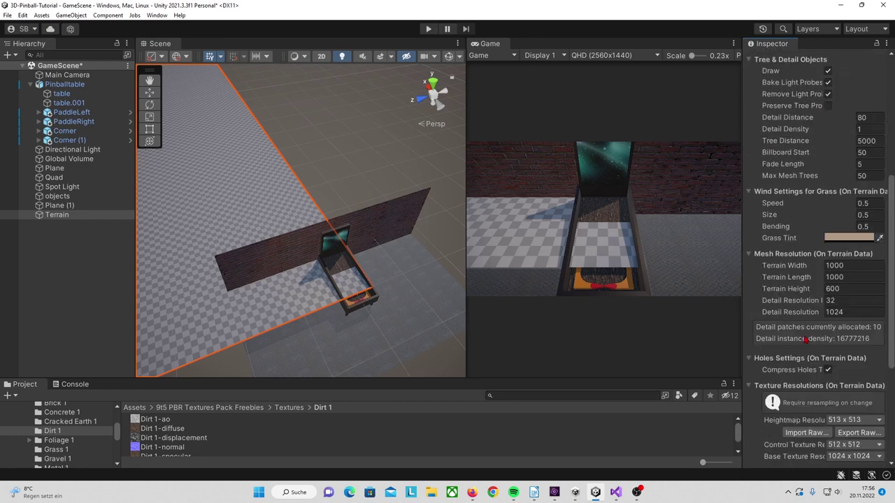
scroll(851, 166, "down", 5)
double_click(851, 108)
type("2")
key("Tab")
type("8")
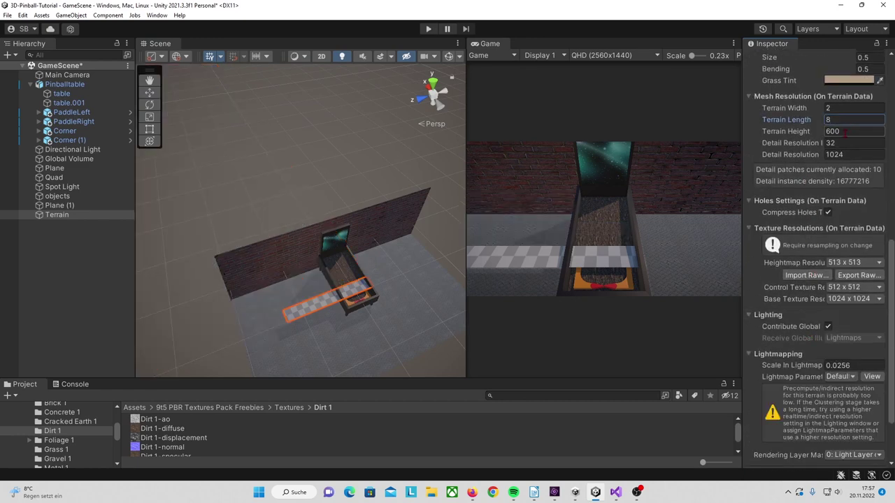
key("Return")
key("w")
left_click_drag(384, 268, 381, 272)
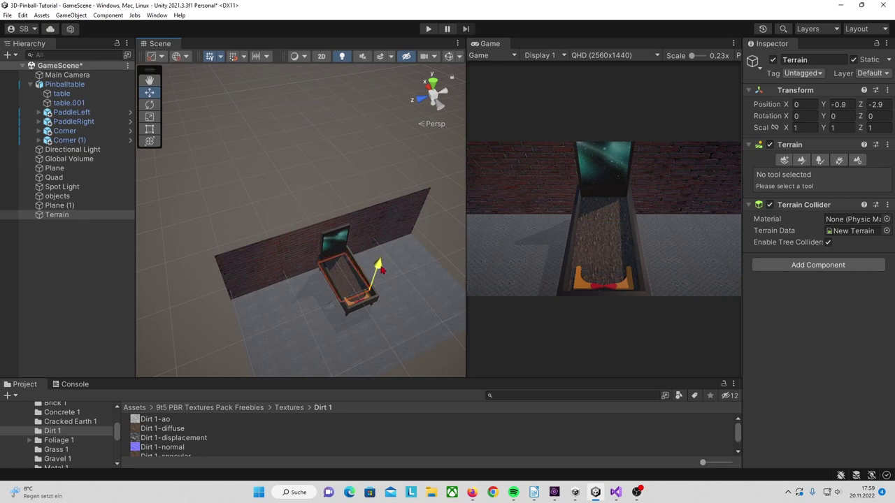
Sculpt raised peaks at the terrain's far end with Raise or Lower Terrain.
left_click(801, 160)
left_click(818, 172)
left_click(793, 186)
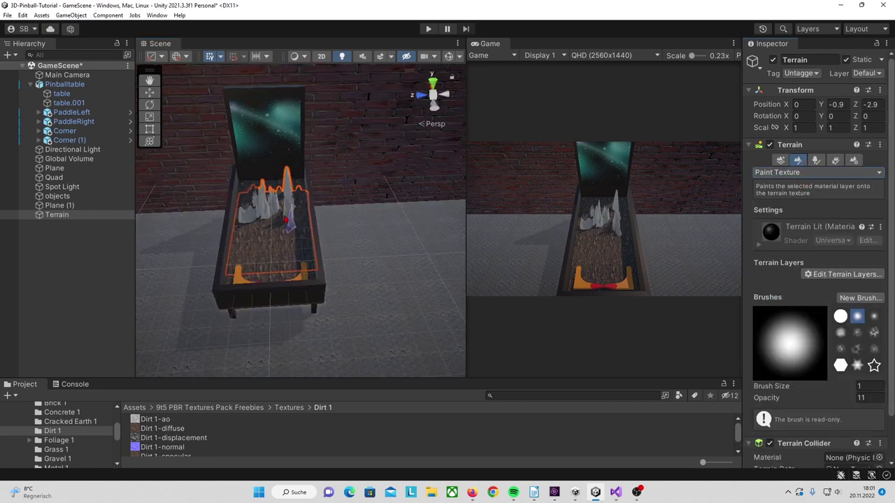
scroll(836, 229, "down", 2)
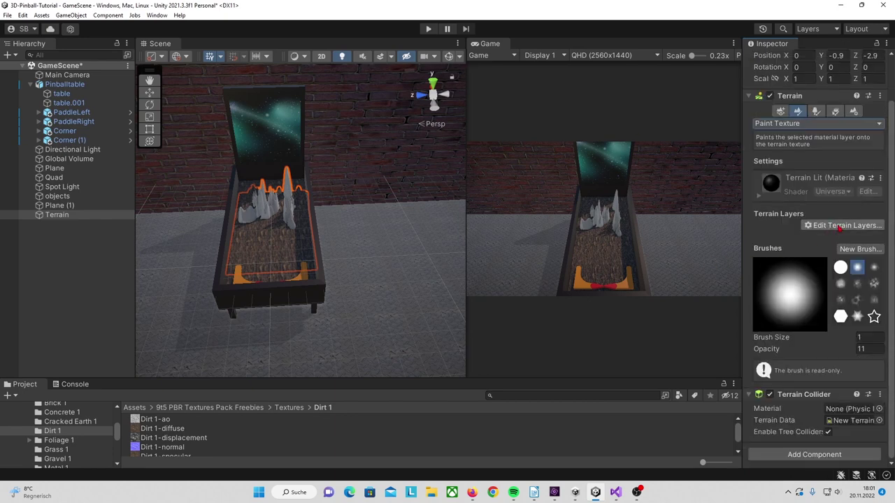
Create a terrain layer using the Dirt 1 texture.
left_click(839, 226)
left_click(837, 226)
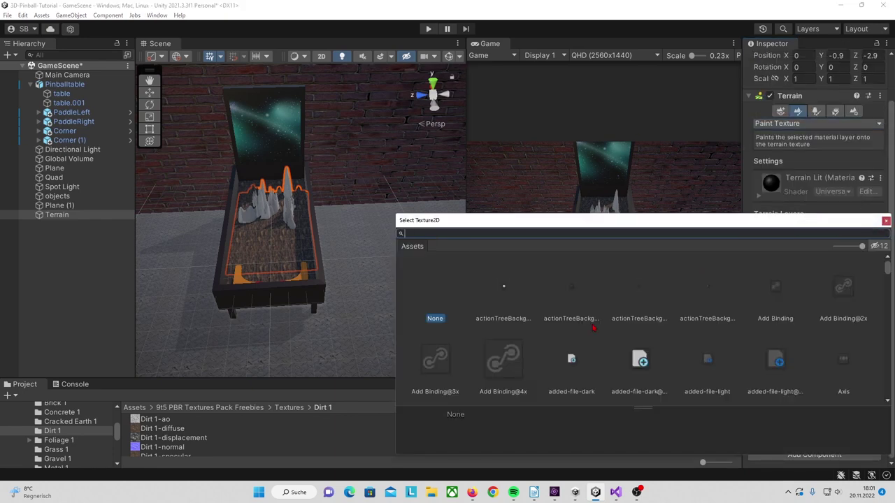
type("dirt")
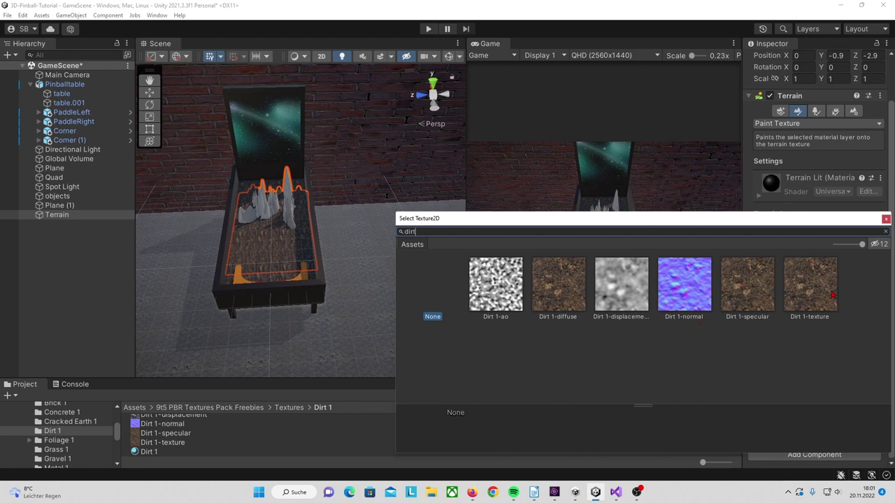
left_click(818, 295)
double_click(818, 294)
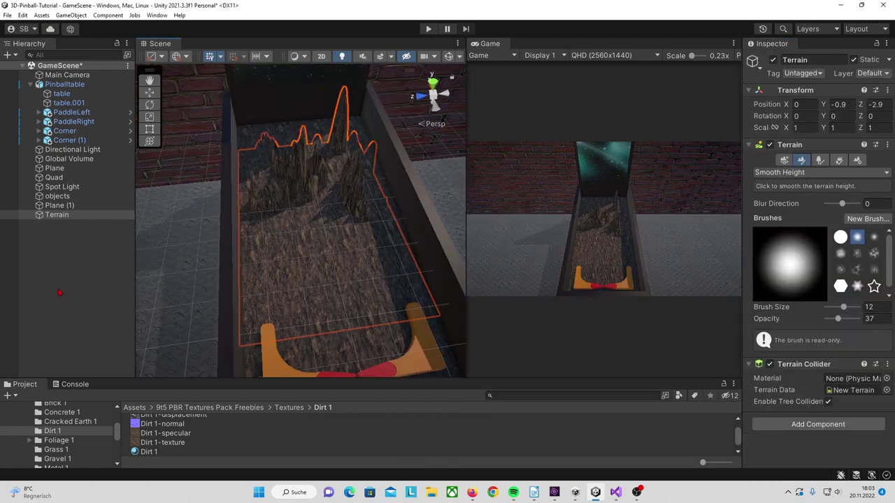
Add a sphere from the Hierarchy and name it Ball.
right_click(57, 241)
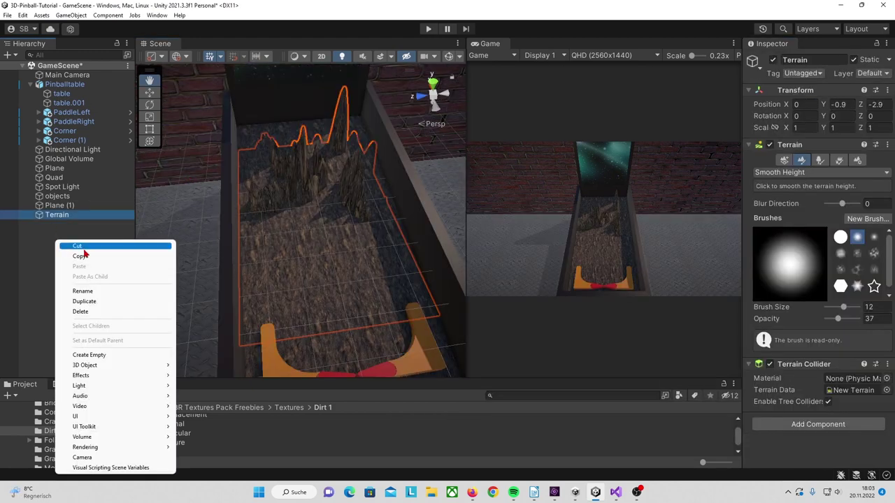
mouse_move(110, 365)
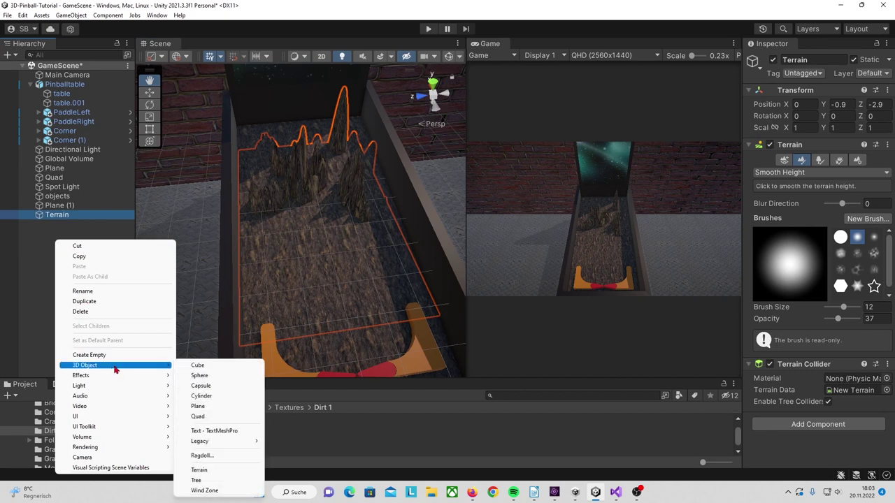
left_click(217, 378)
type("Ball")
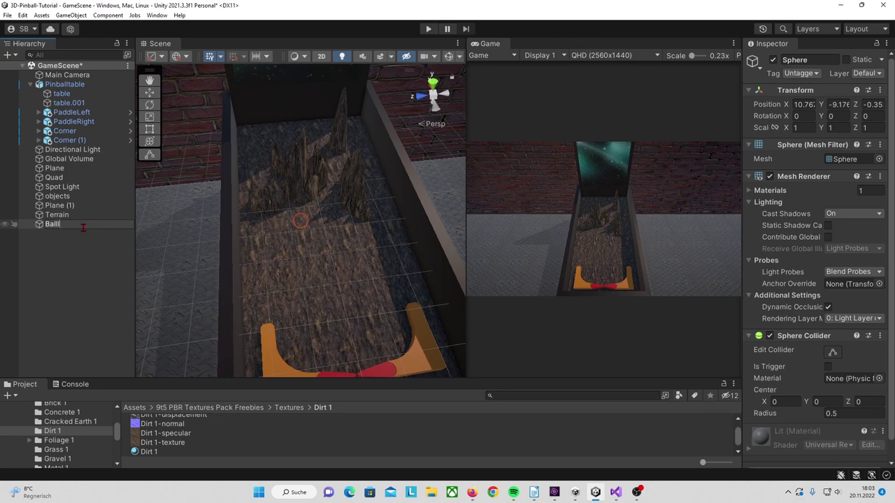
key("Return")
Move Ball onto the playfield and set its scale to 0.3.
scroll(336, 254, "down", 3)
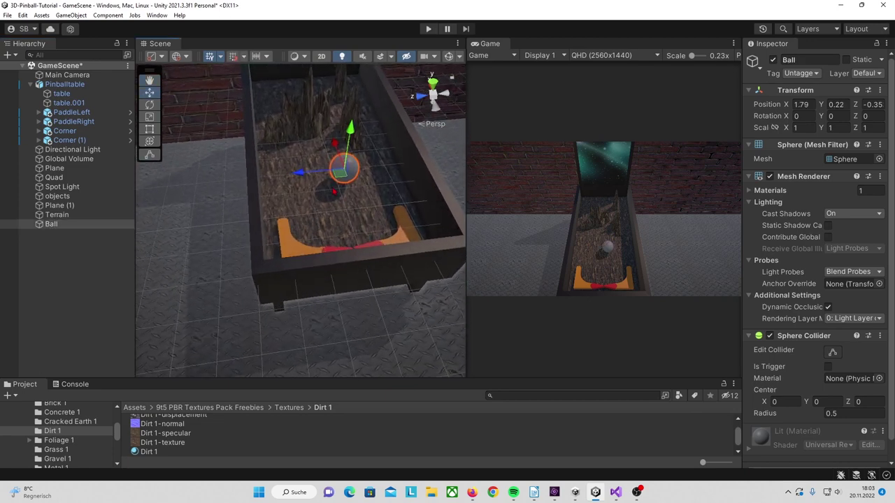
left_click_drag(314, 172, 247, 179)
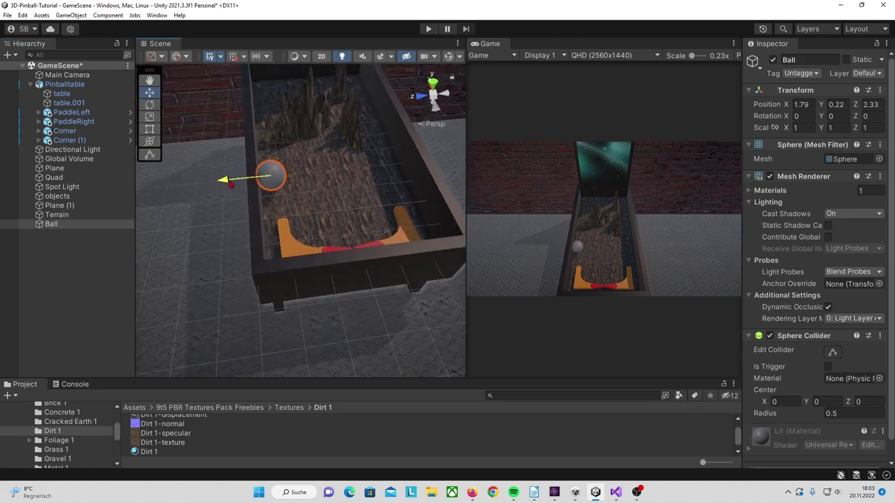
left_click(808, 128)
type("0.3")
scroll(300, 220, "up", 3)
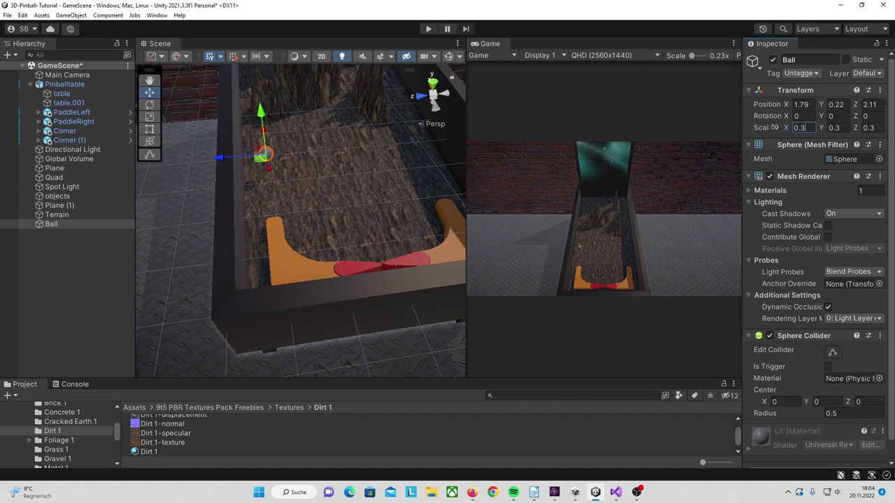
Search for a Mesh component for Ball, then cancel without adding it.
scroll(88, 440, "up", 5)
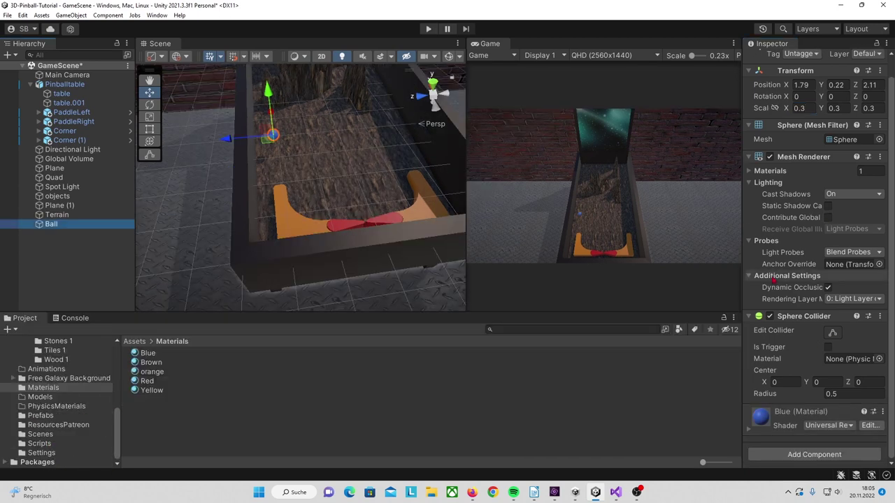
left_click(811, 454)
type("Mes")
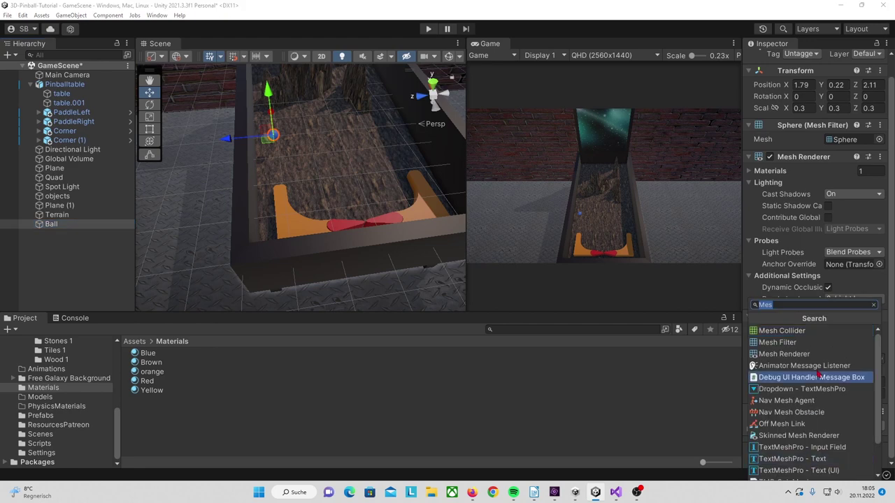
key("Escape")
Save Ball as a prefab in the Prefabs folder and enter play mode.
left_click(43, 416)
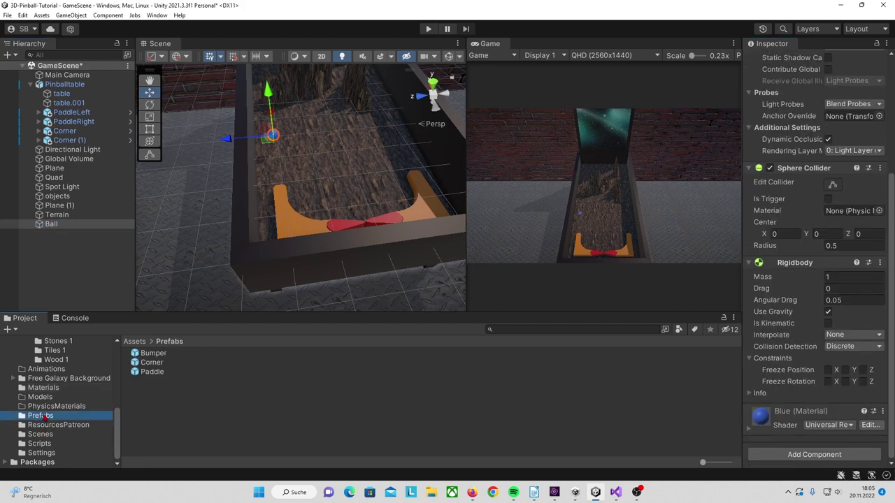
left_click_drag(77, 238, 157, 402)
left_click_drag(156, 398, 154, 400)
key("ctrl+p")
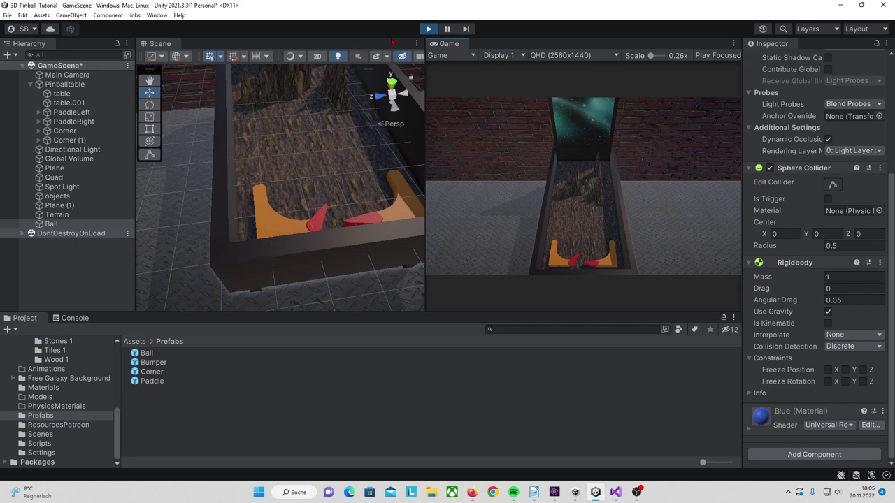
Stop play, add a Mesh Collider to CornerModel in the Corner prefab, and replay.
key("ctrl+p")
double_click(152, 371)
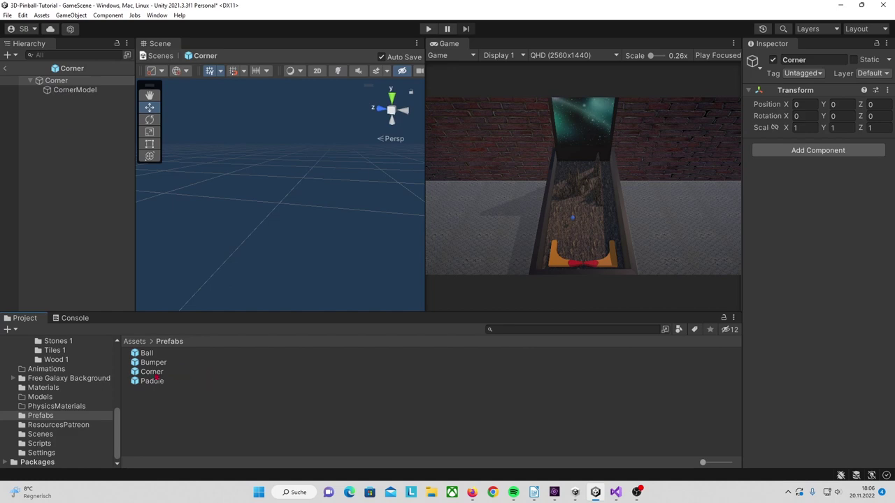
left_click(75, 89)
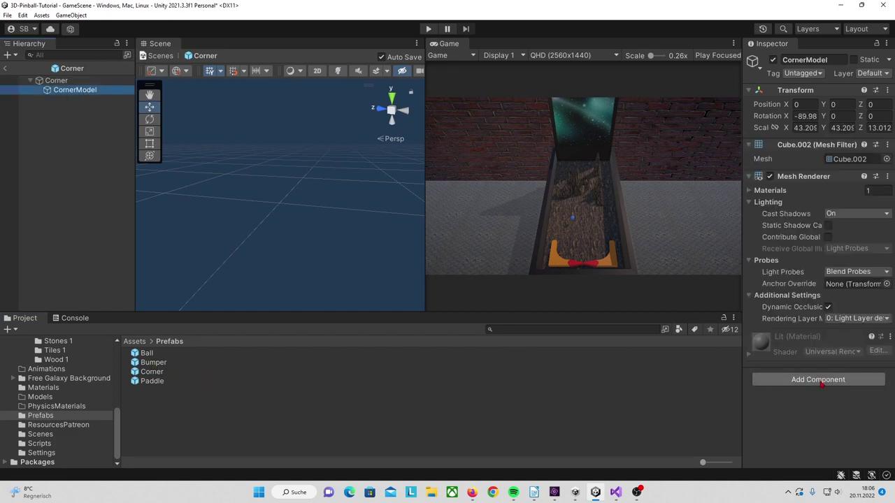
left_click(822, 382)
type("rig")
type("Mes")
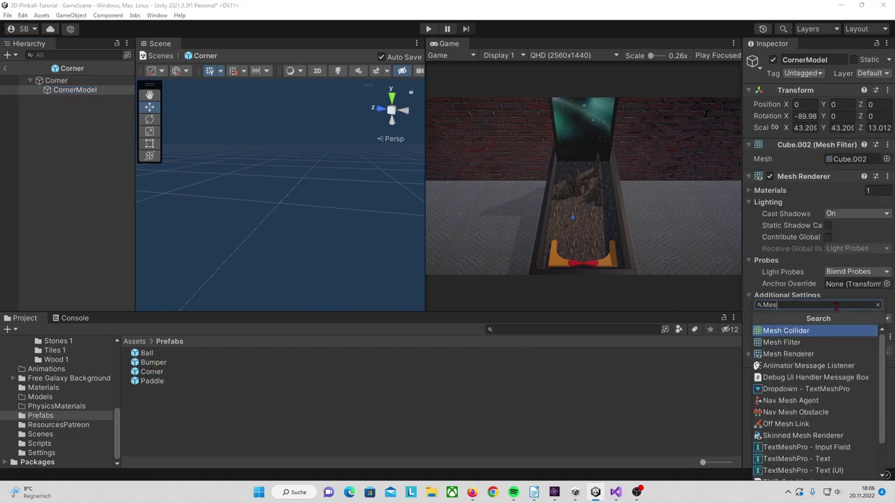
left_click(816, 337)
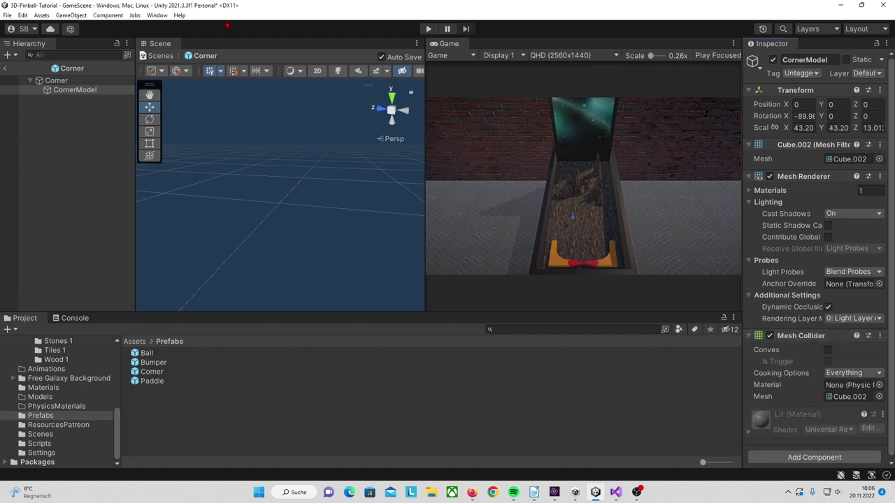
key("ctrl+p")
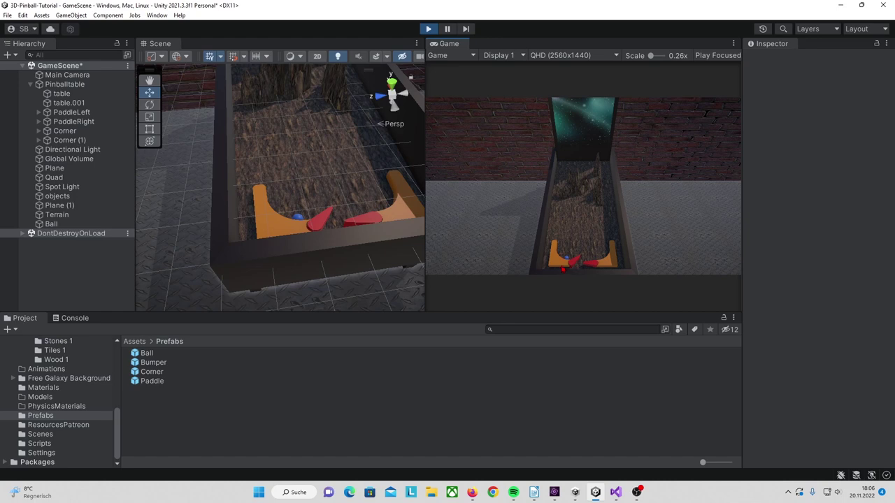
Stop the game and name user layer 6 Paddle in Tags & Layers.
left_click(428, 29)
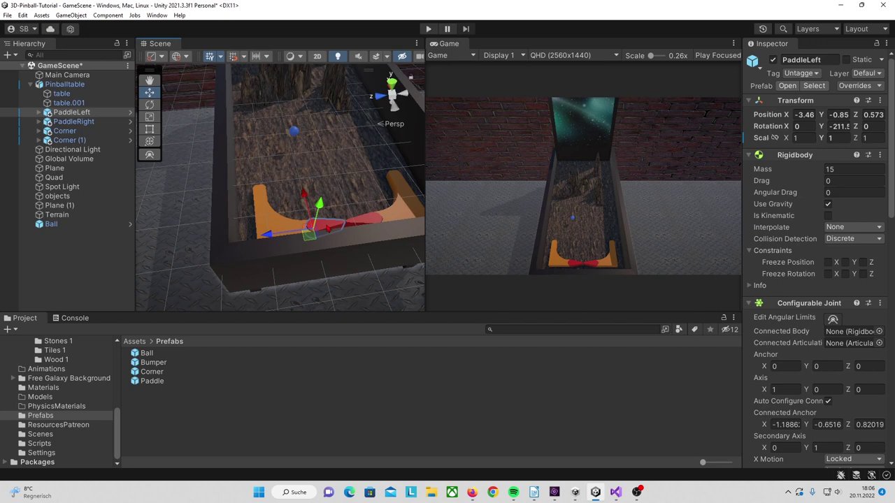
left_click(865, 73)
left_click(844, 140)
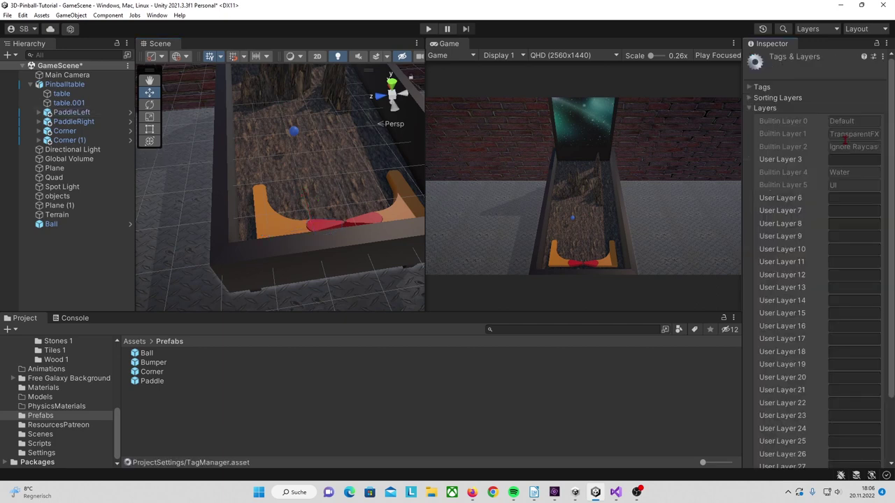
left_click(847, 199)
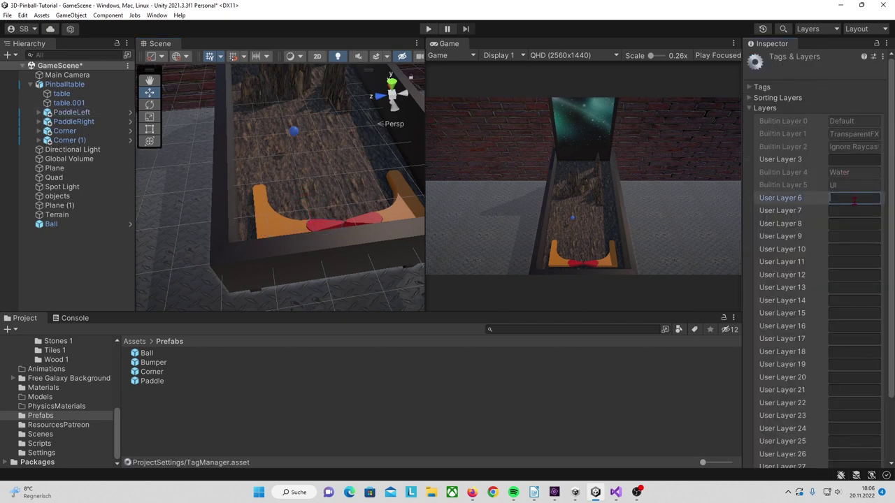
type("Paddl")
left_click(152, 382)
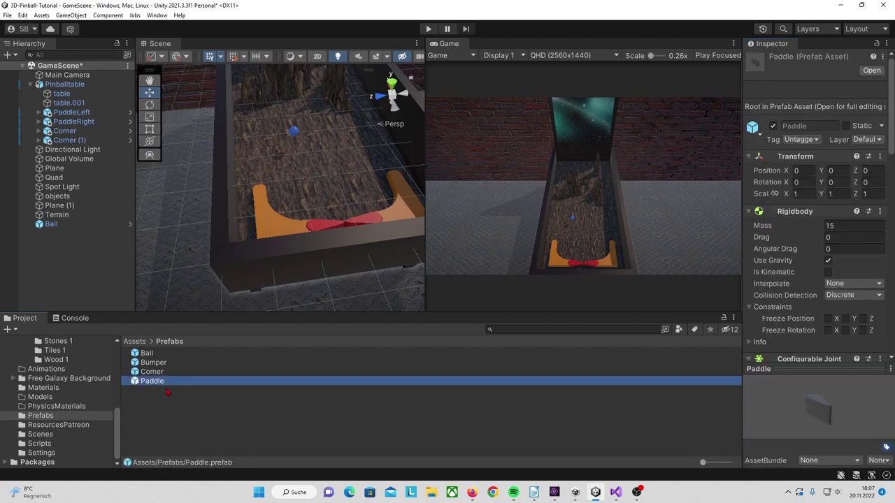
Put the Paddle prefab and its children on the Paddle layer.
left_click(869, 140)
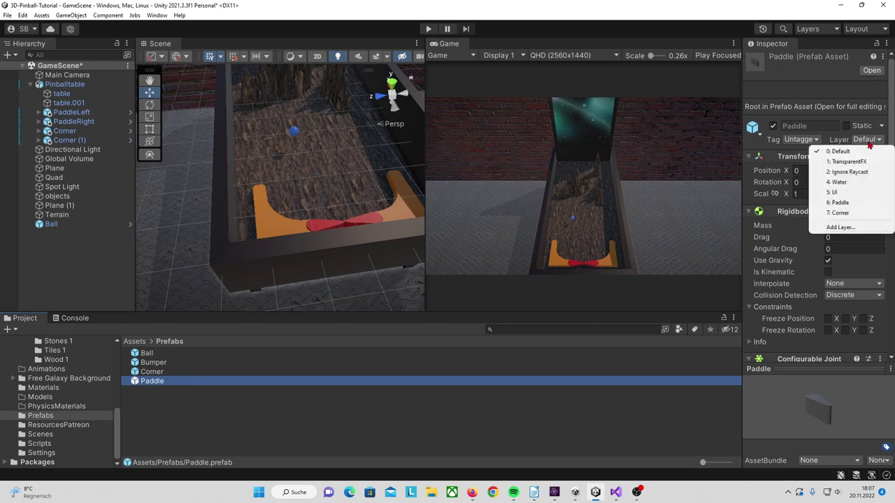
left_click(856, 203)
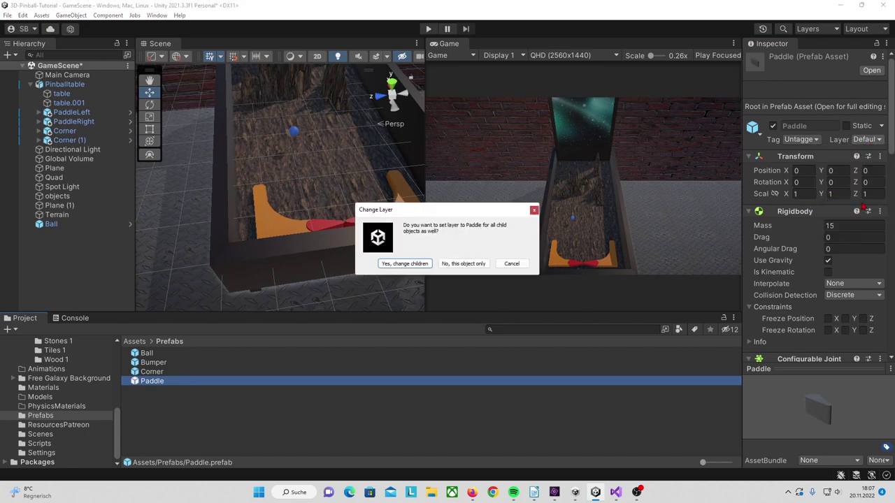
left_click(404, 264)
Put the Corner prefab on the Corner layer.
left_click(153, 372)
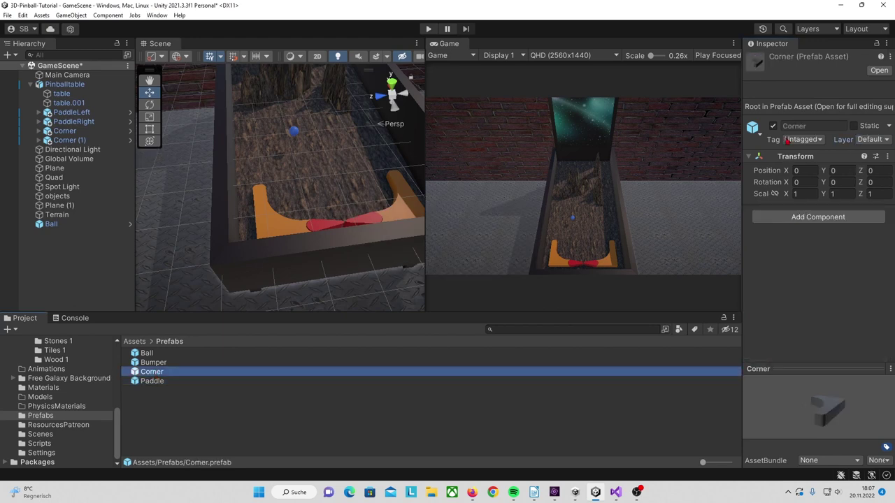
left_click(871, 139)
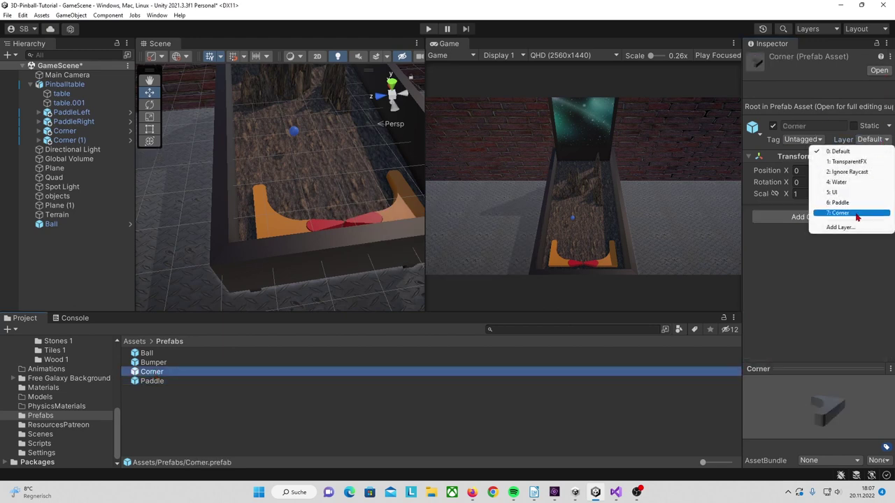
left_click(855, 213)
left_click(412, 266)
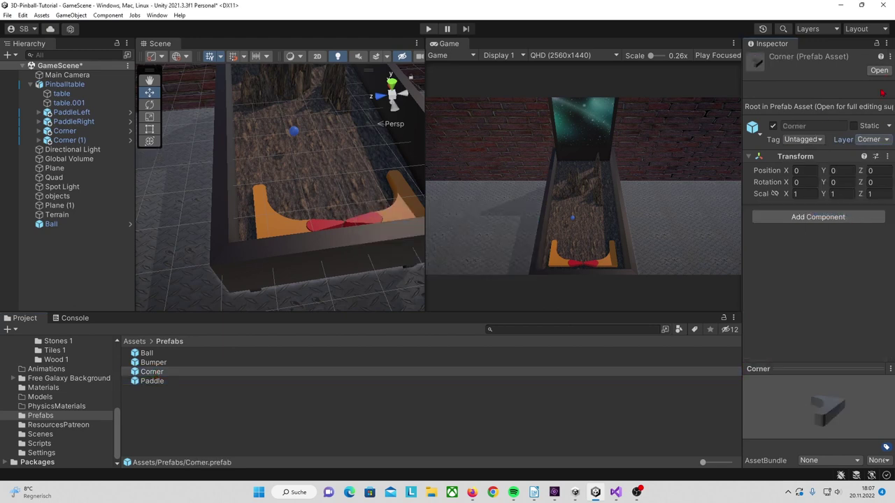
left_click(23, 15)
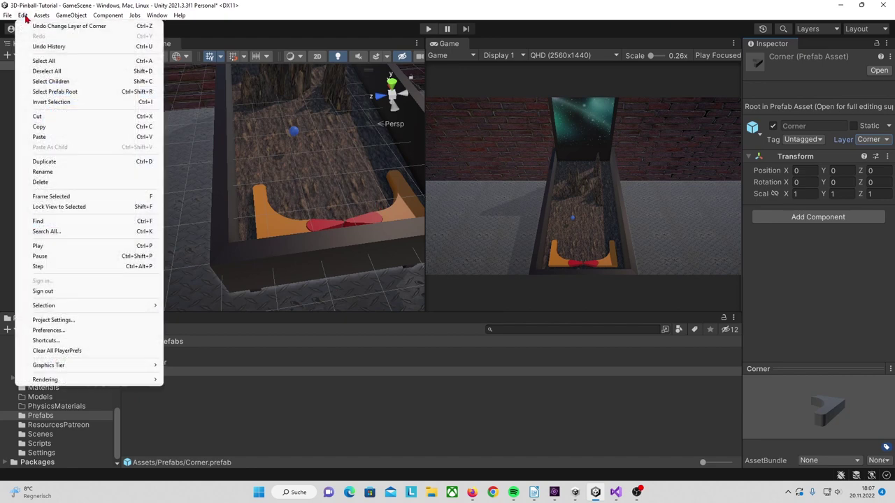
Uncheck Paddle–Corner in the Physics layer collision matrix and run the game.
left_click(85, 322)
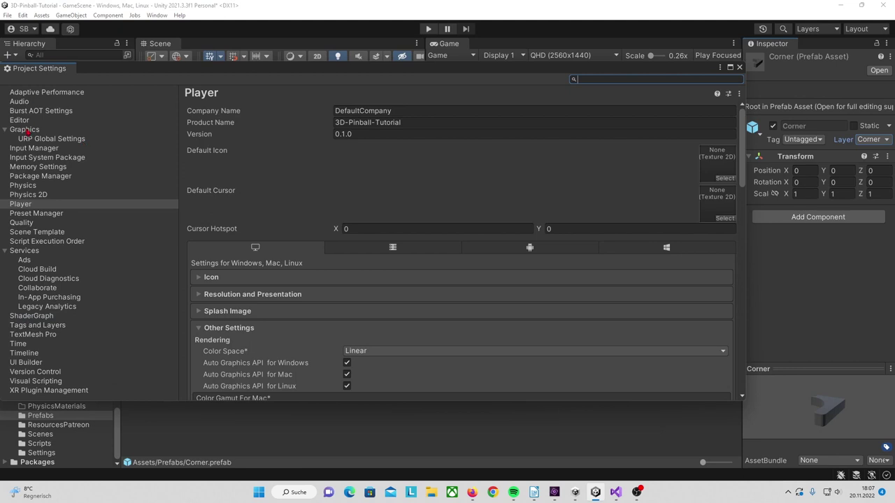
left_click(30, 189)
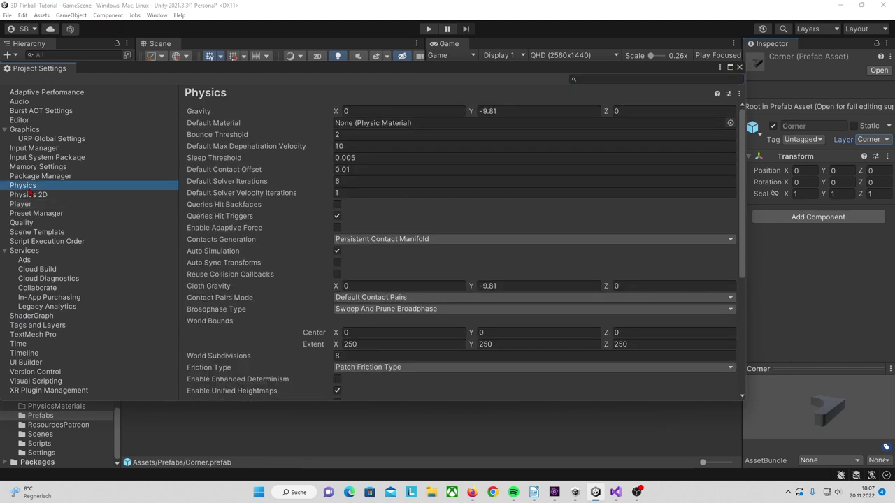
scroll(506, 267, "down", 1)
scroll(505, 266, "down", 5)
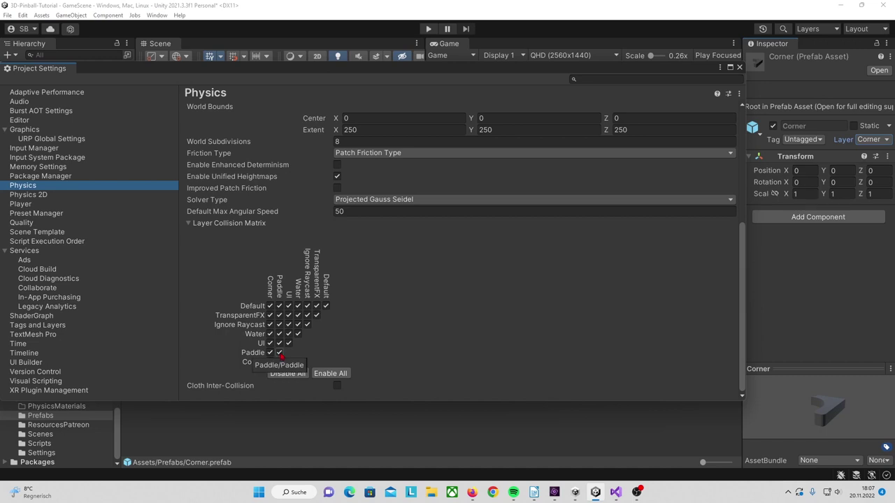
left_click(271, 353)
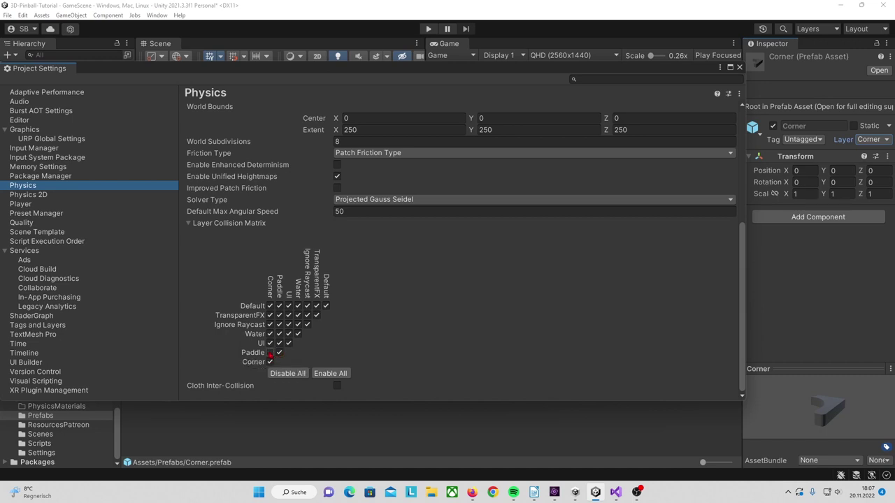
key("ctrl+p")
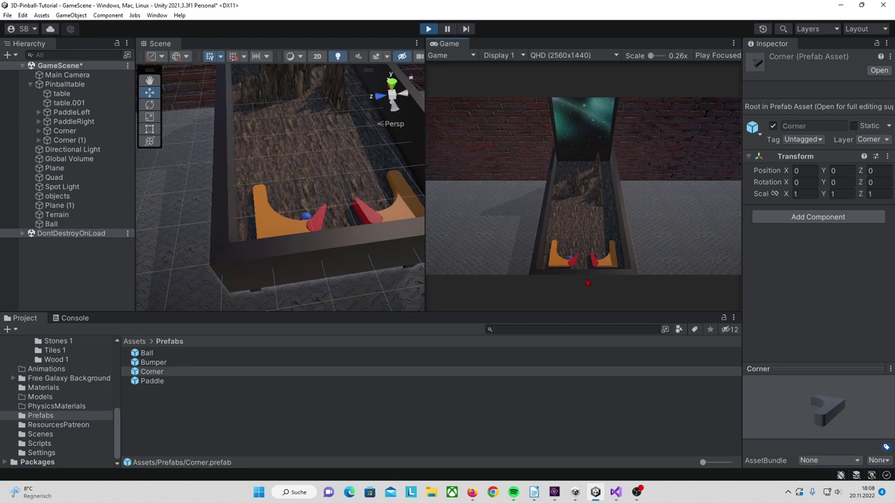
Test the left flipper, edit user layer 8's name, and replay the game.
key("a")
key("ctrl+p")
left_click(855, 223)
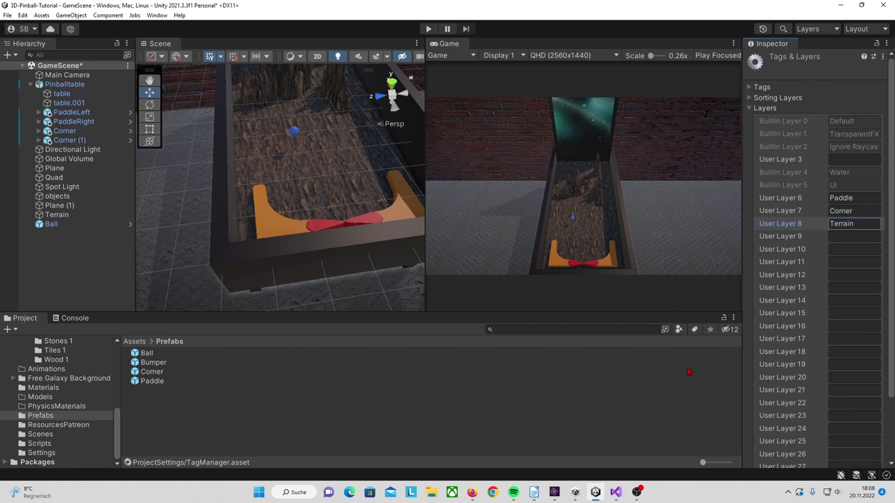
key("ctrl+p")
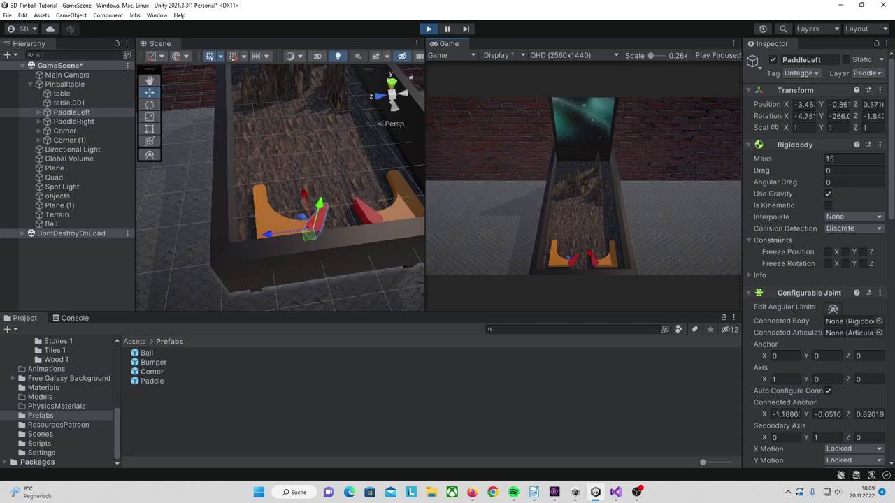
left_click(429, 29)
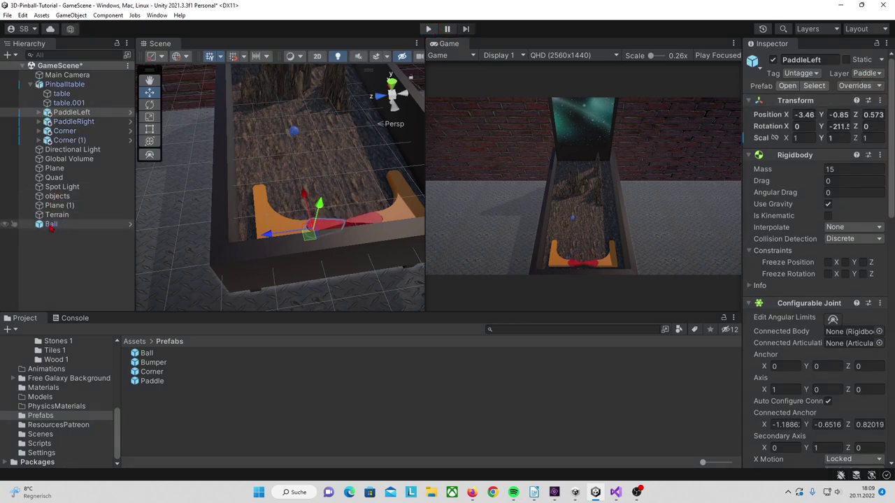
Rename Plane (1) to Ground, set it to the Terrain layer, and play.
left_click(77, 205)
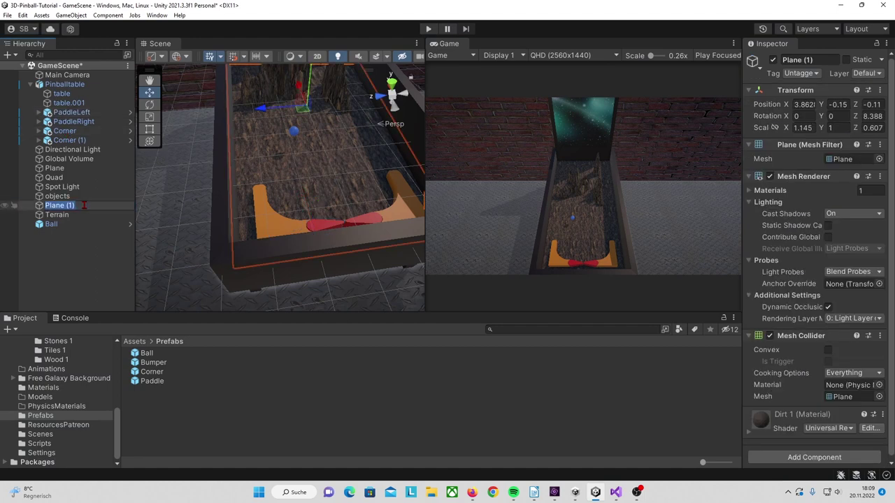
type("Ground")
key("Return")
left_click(865, 73)
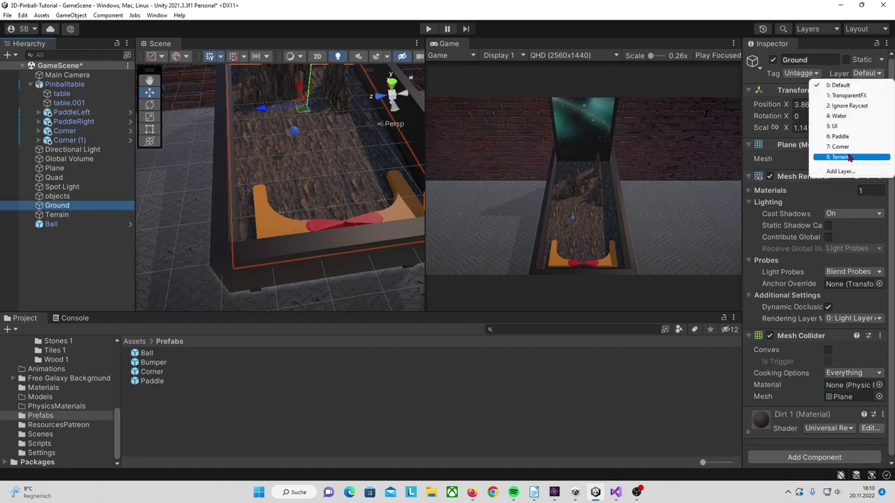
left_click(849, 159)
key("ctrl+p")
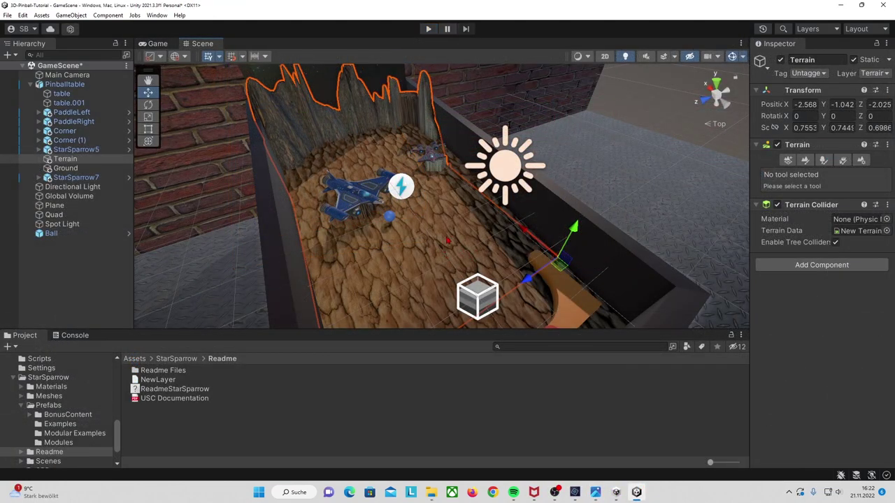
Zoom in on the ship and terrain, then pick the Stamp Terrain tool with a round brush.
scroll(440, 218, "up", 1)
scroll(440, 218, "up", 1)
scroll(391, 214, "up", 1)
scroll(391, 214, "down", 2)
scroll(599, 171, "down", 2)
left_click_drag(593, 193, 552, 175, "alt")
scroll(570, 179, "up", 3)
scroll(553, 174, "up", 2)
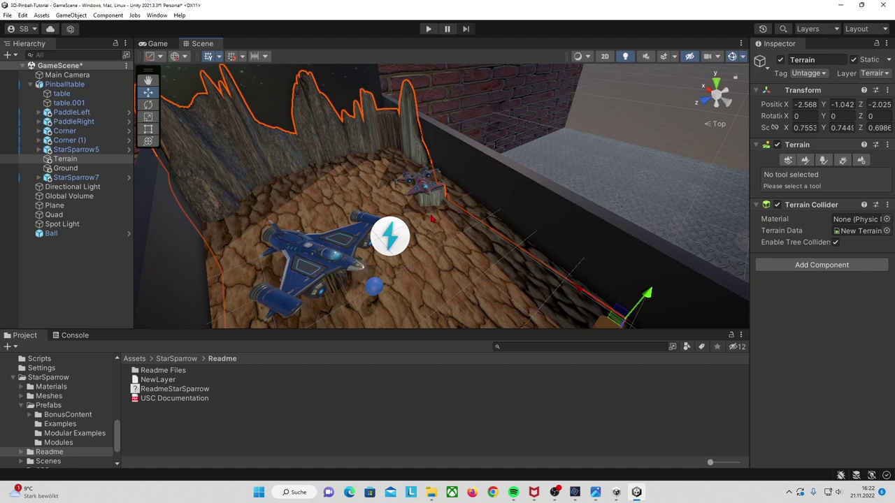
scroll(433, 218, "down", 2)
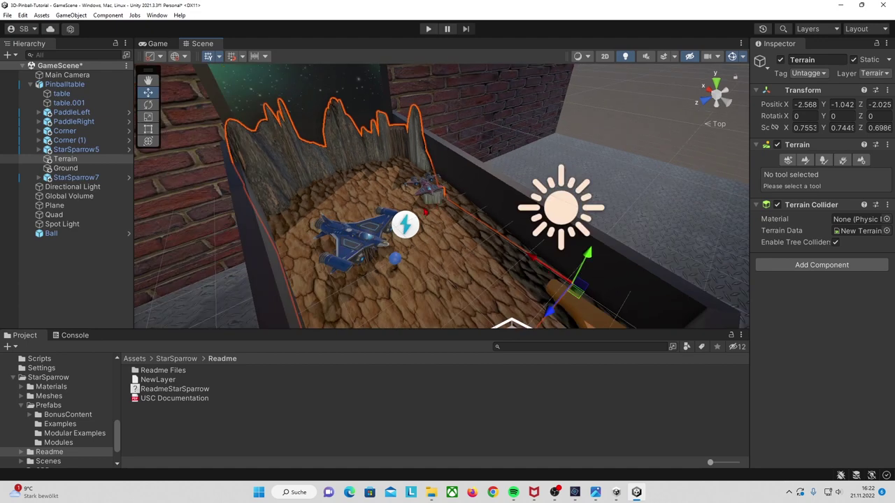
scroll(440, 196, "down", 2)
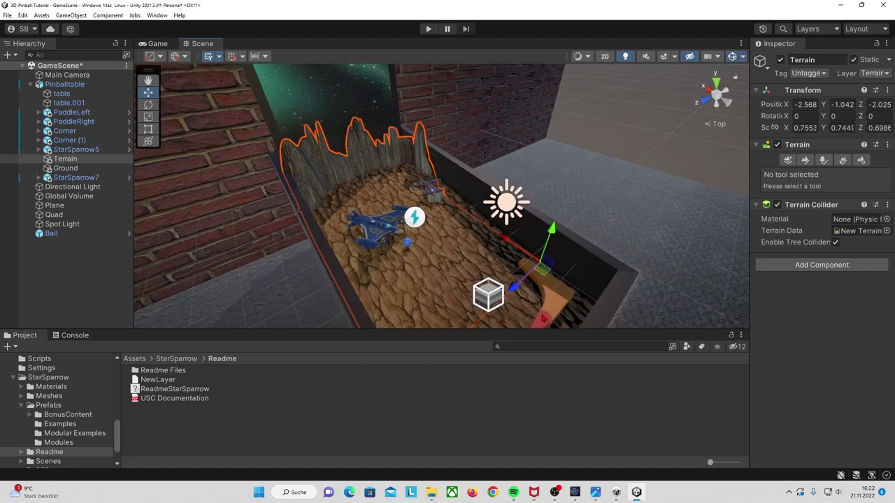
scroll(432, 210, "up", 3)
scroll(430, 210, "up", 2)
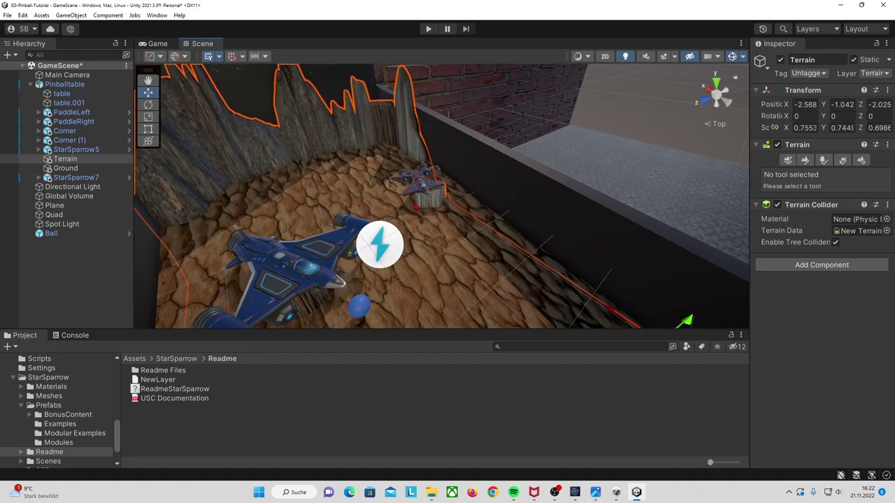
scroll(437, 207, "up", 2)
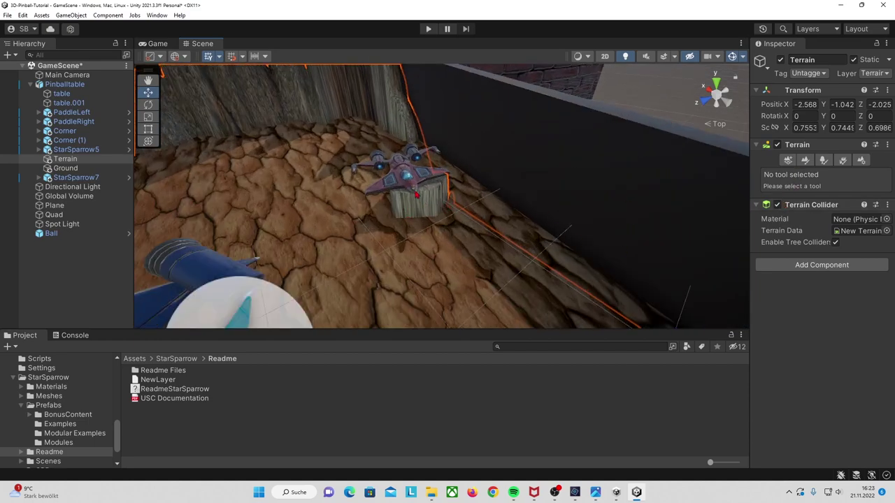
left_click(811, 164)
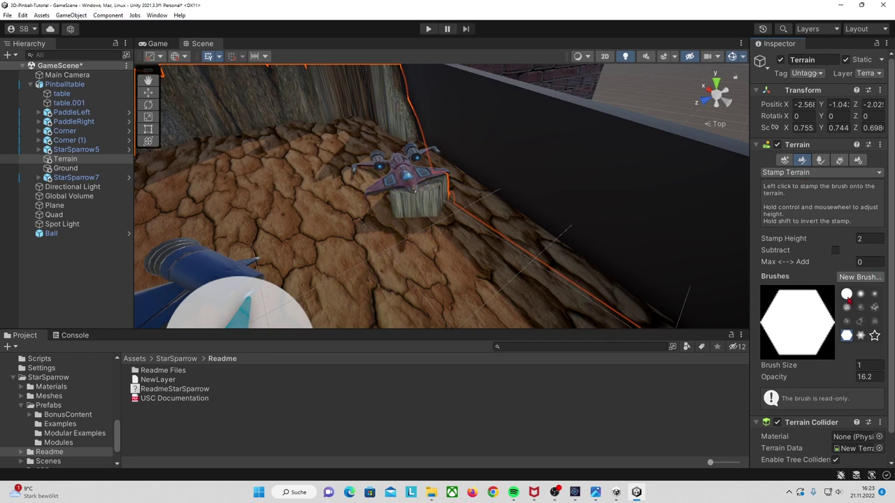
left_click(848, 308)
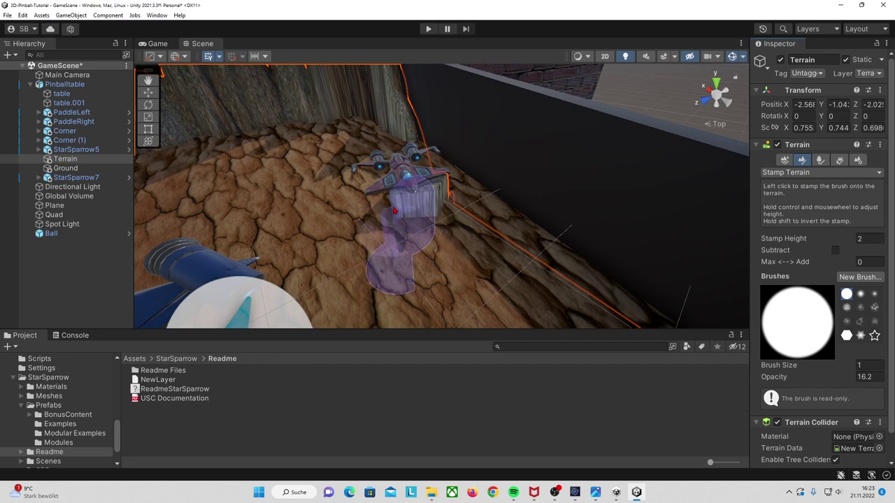
Switch the sculpting mode to Set Height and enter the target height value.
left_click(832, 172)
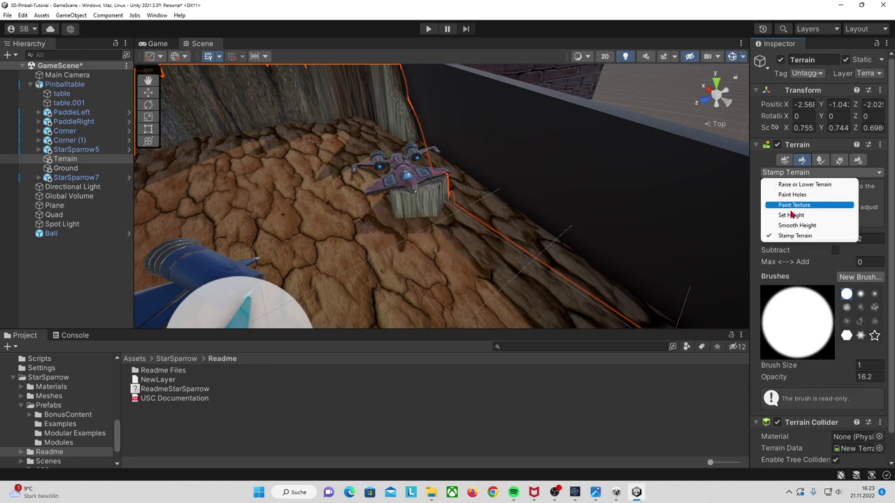
left_click(792, 216)
left_click(842, 239)
type(".2")
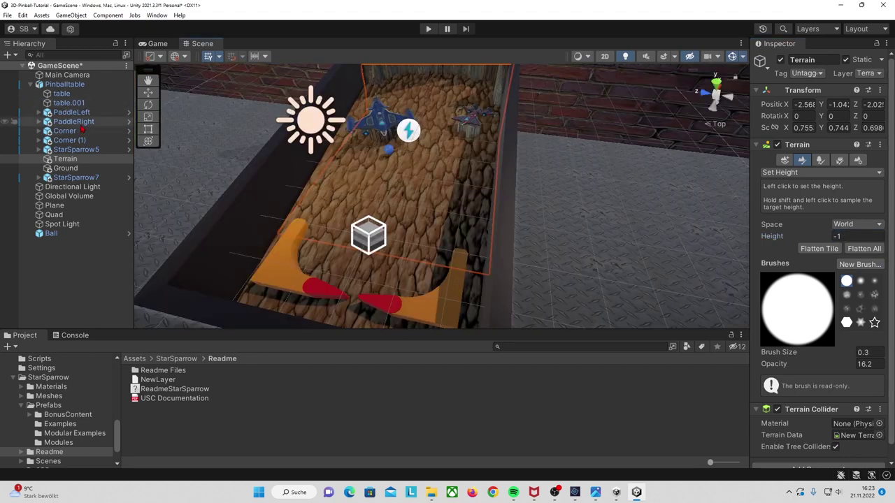
Duplicate PaddleRight as PaddleRightTop and drag it up the right side of the table.
left_click(80, 122)
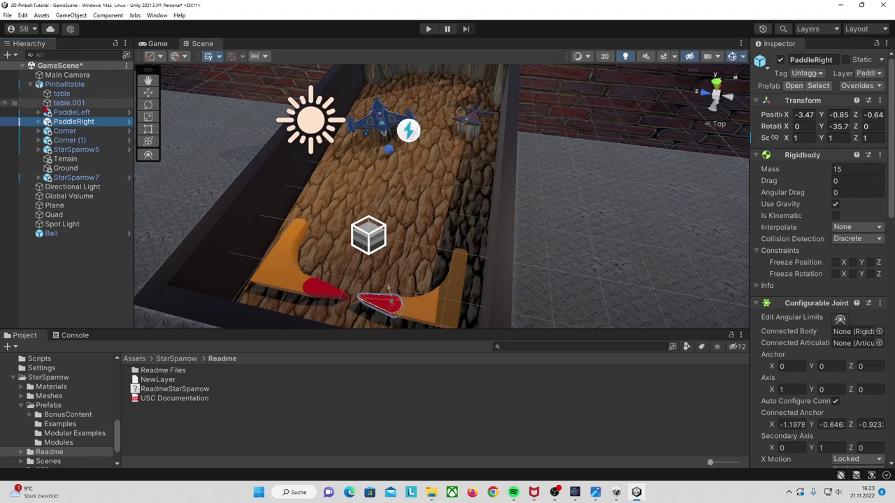
key("ctrl+d")
key("w")
left_click_drag(386, 293, 427, 150)
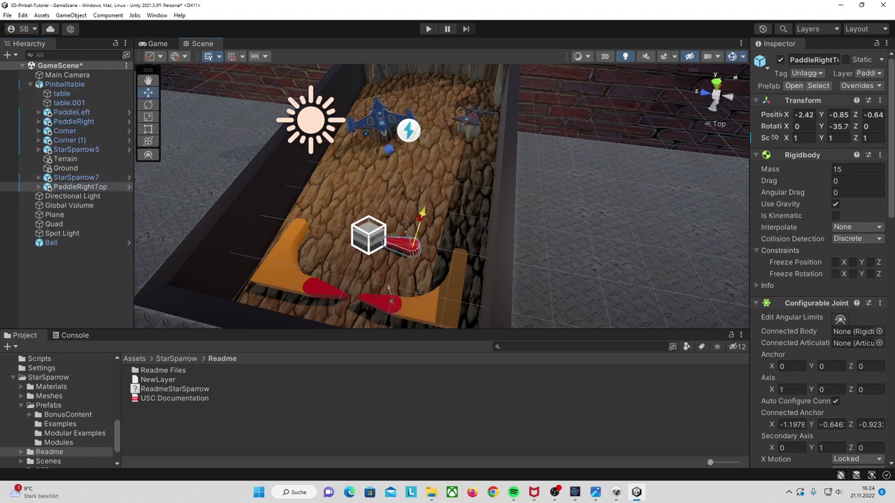
Frame the Ground plane in the scene view and select Pinballtable.
left_click(454, 209)
key("f")
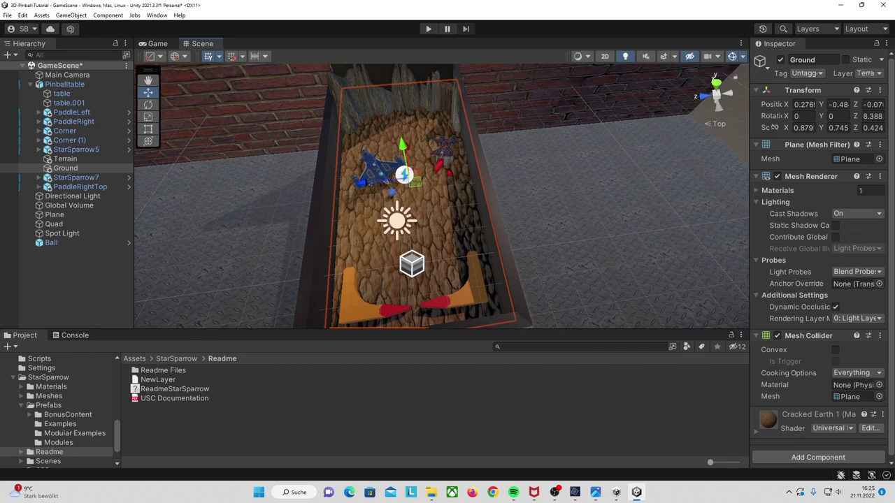
left_click(80, 85)
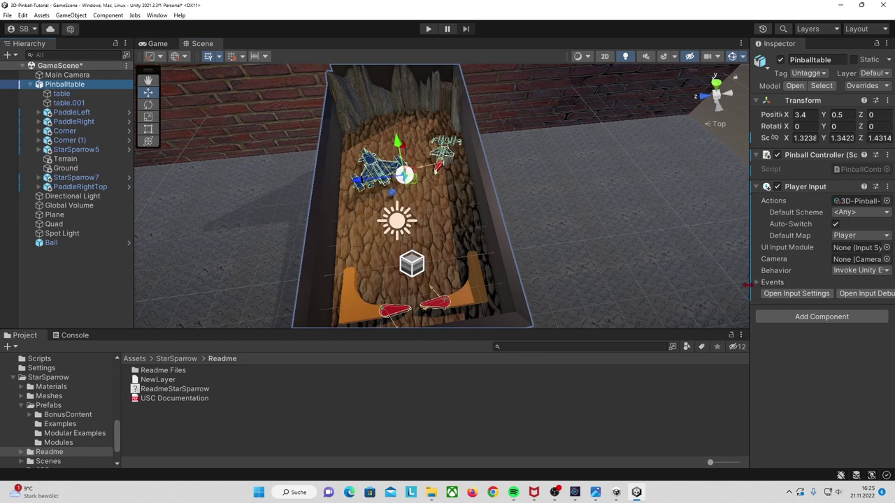
Add a PaddleRight event calling Paddle.React on PaddleRightTop, then enter Play mode.
left_click(757, 282)
scroll(795, 306, "down", 2)
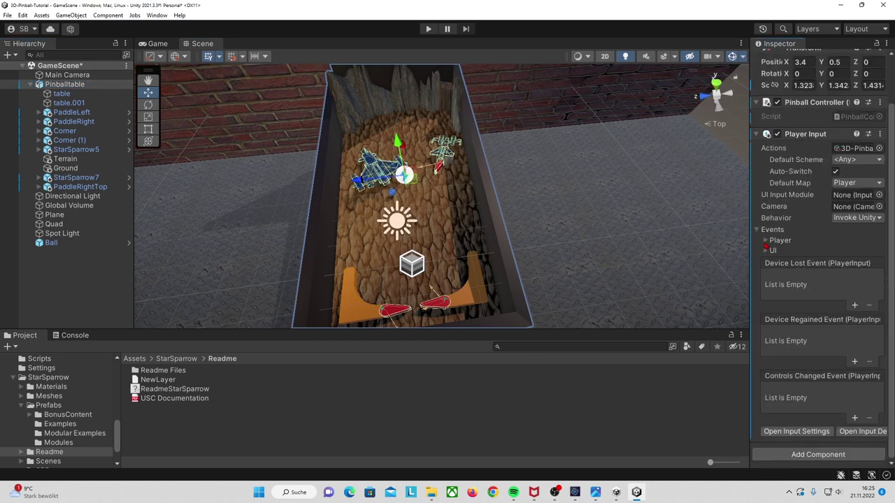
left_click(767, 239)
scroll(839, 294, "down", 5)
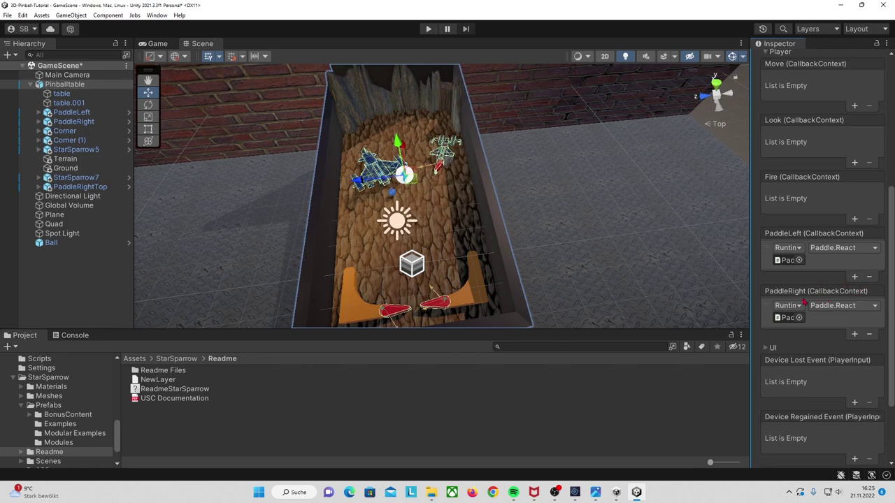
left_click(855, 335)
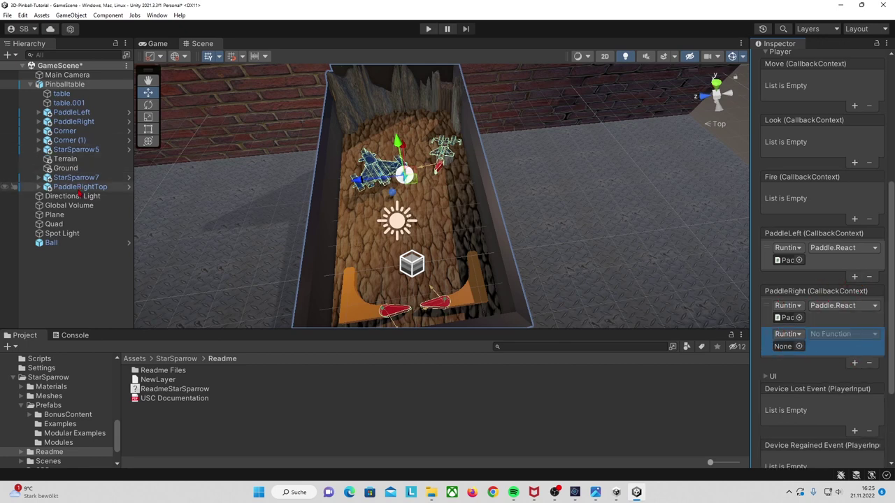
mouse_move(78, 187)
left_mouse_down()
mouse_move(794, 323)
mouse_move(788, 344)
left_mouse_up()
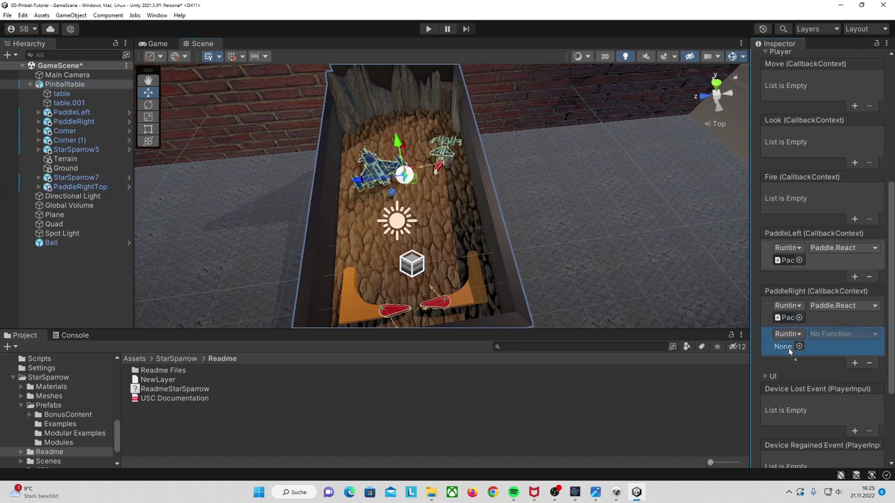
left_click(834, 335)
mouse_move(844, 404)
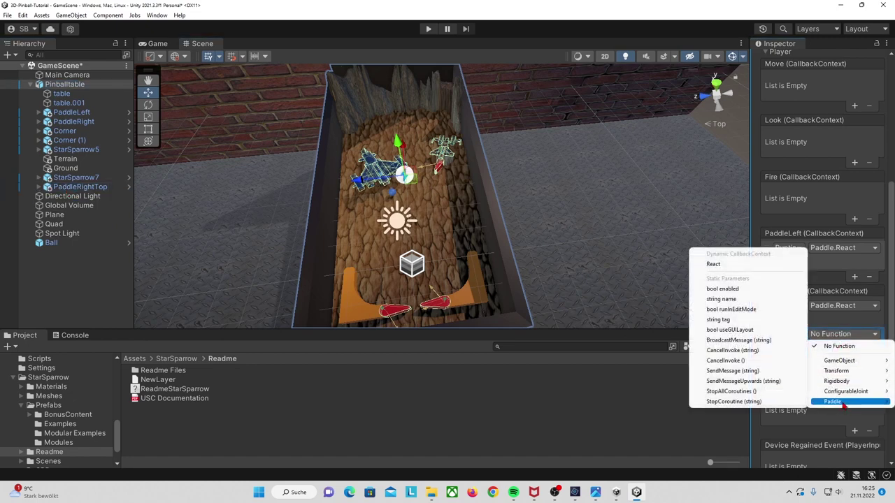
left_click(736, 264)
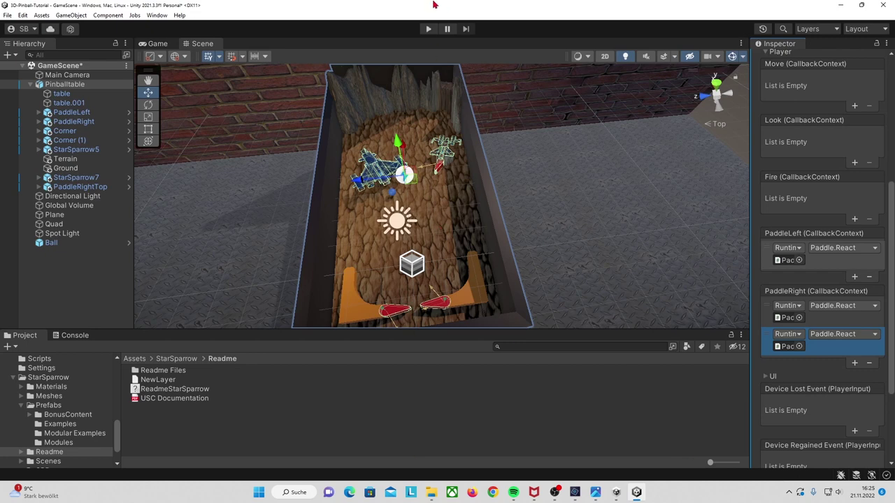
left_click(429, 29)
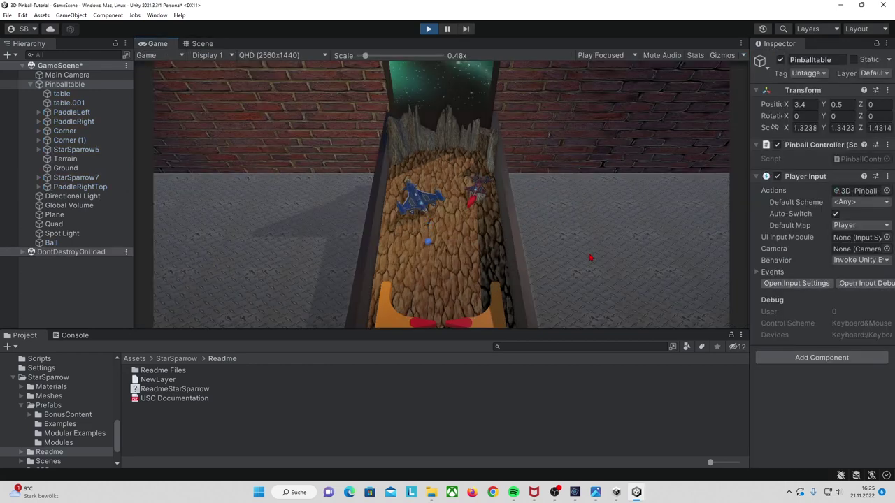
Press the Right arrow key to swing both right flippers during the play test.
key("Right")
key("Right")
key("Right")
key("Right")
key("Right")
key("Right")
key("Right")
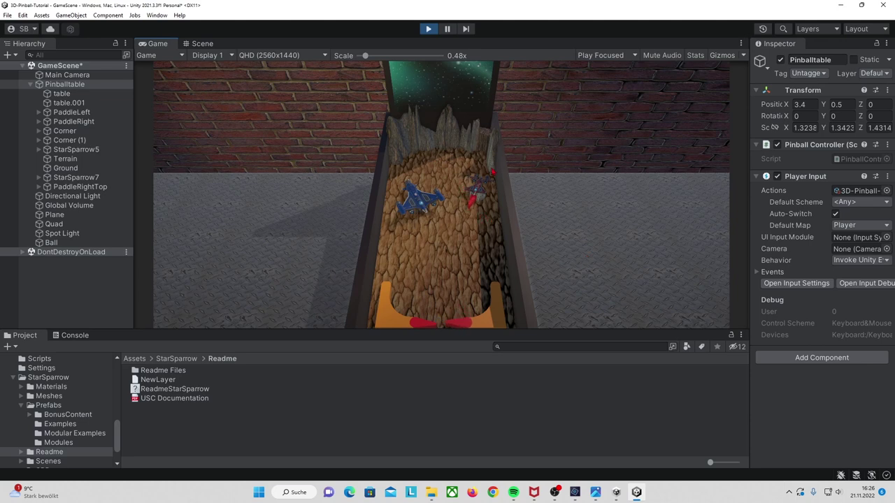